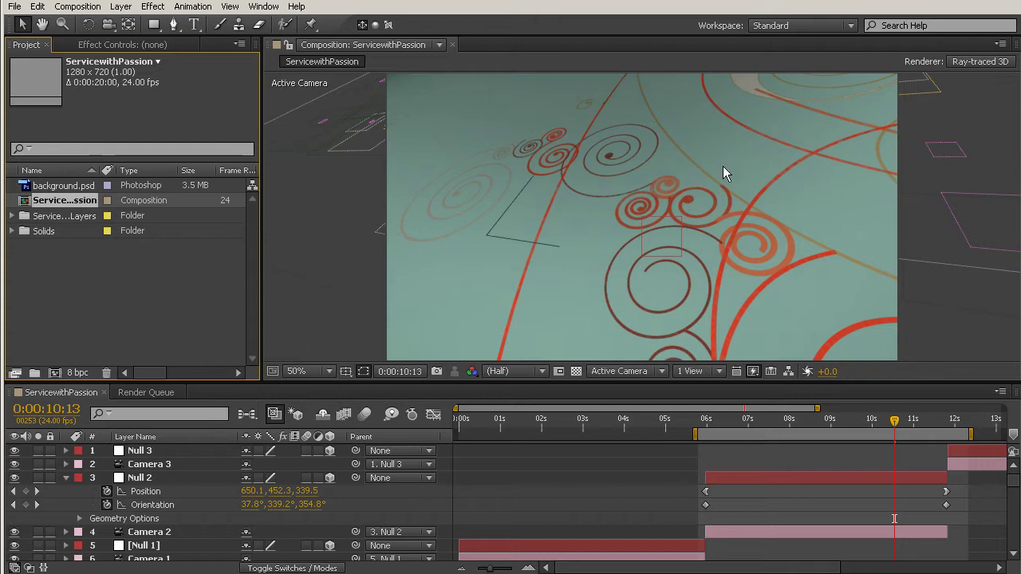
Set the Ray-traced 3D renderer's Ray-tracing Quality to 3 and confirm both dialogs.
click(958, 63)
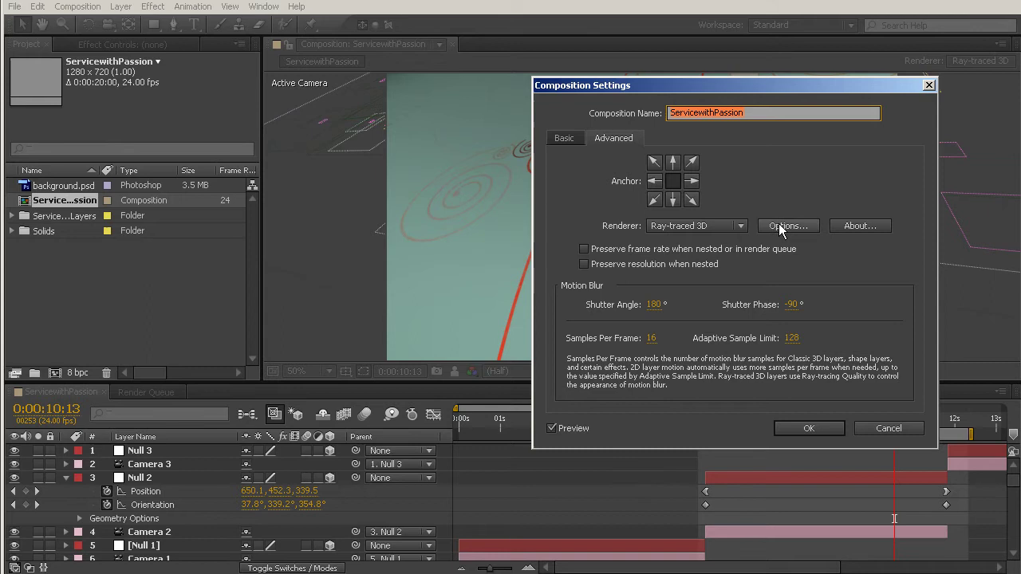
click(770, 224)
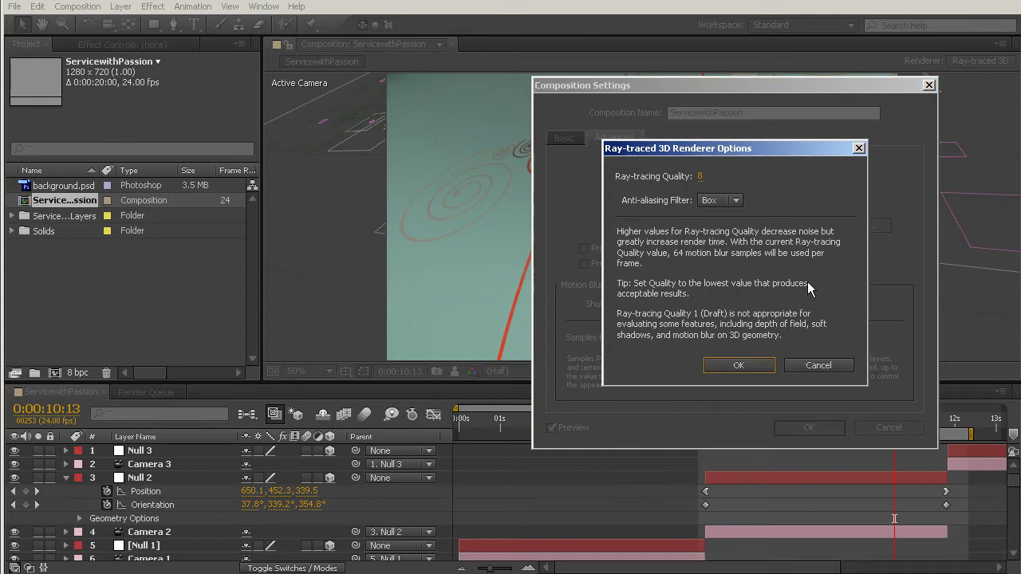
click(700, 175)
text(3)
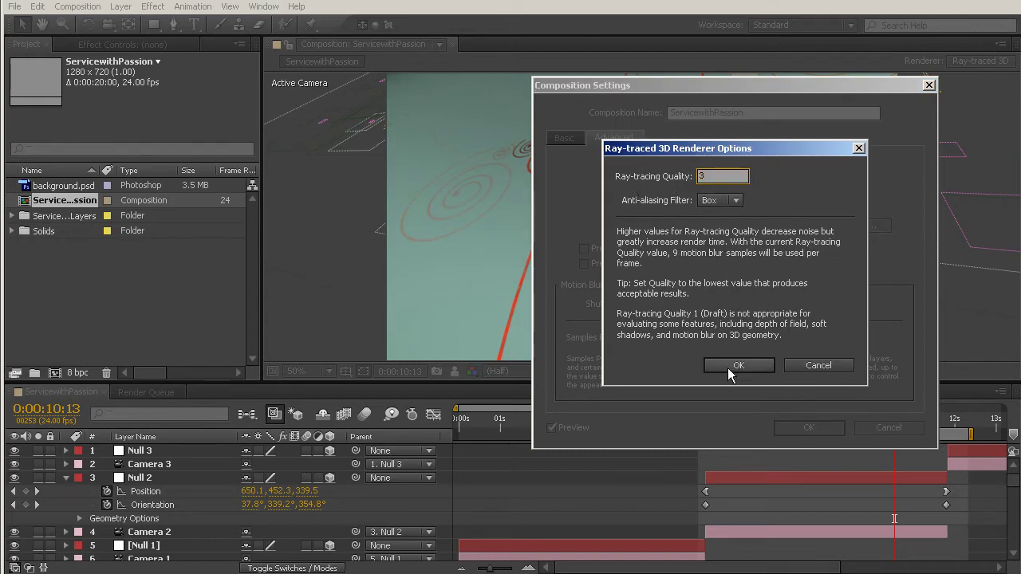
click(735, 369)
click(797, 425)
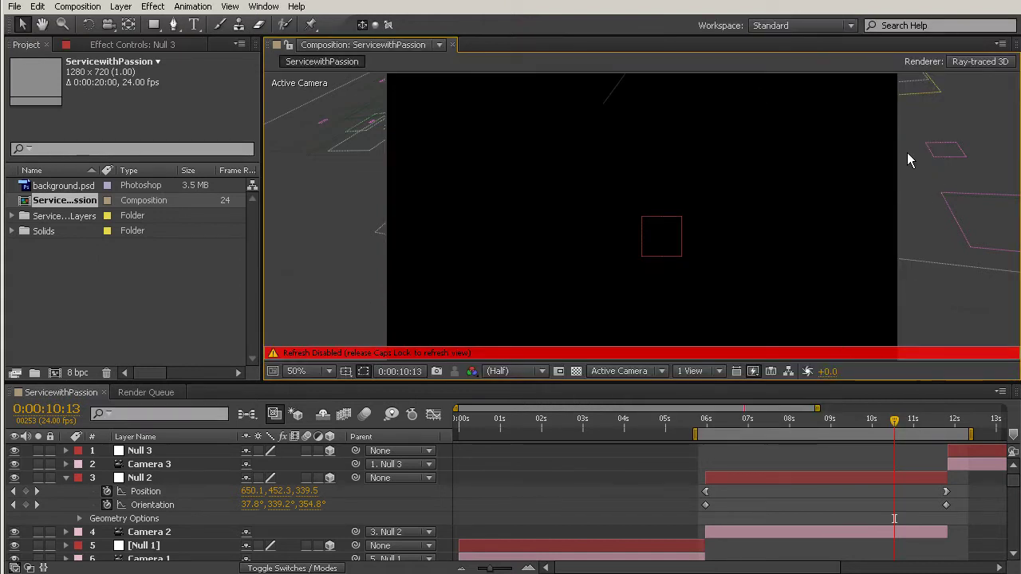
Turn viewer refreshing back on and set Fast Previews to Draft.
key(Caps_Lock)
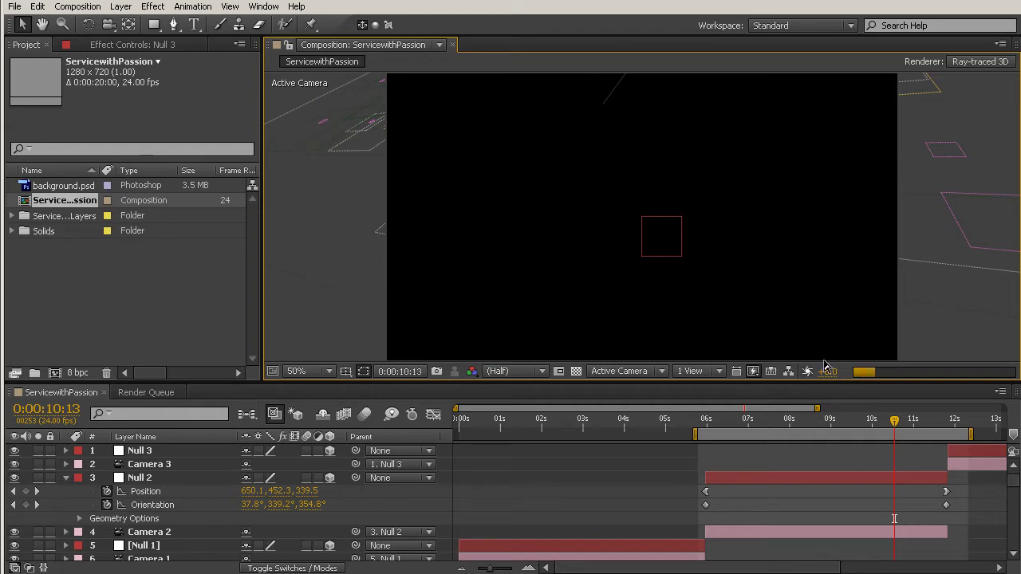
click(753, 372)
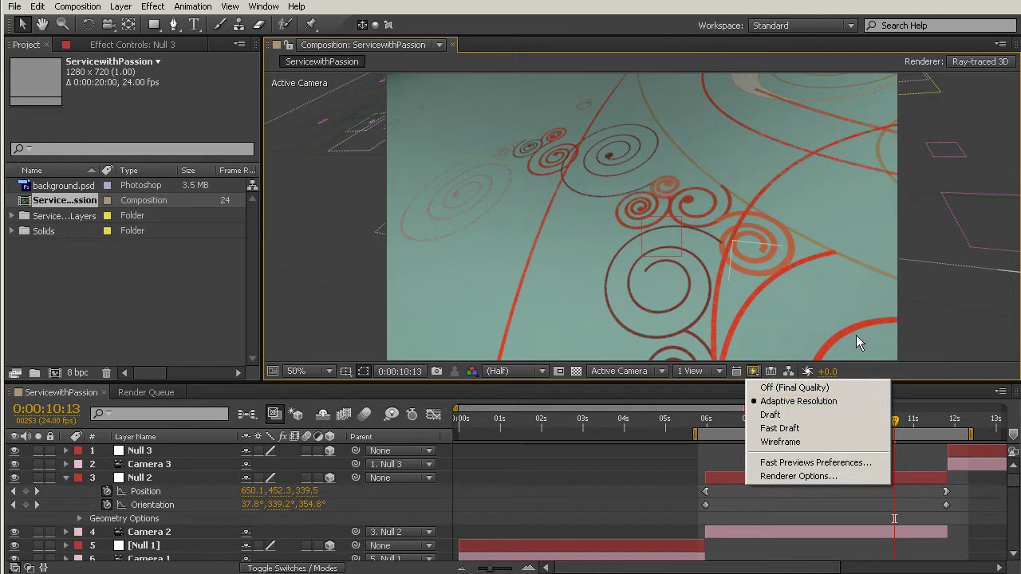
click(781, 421)
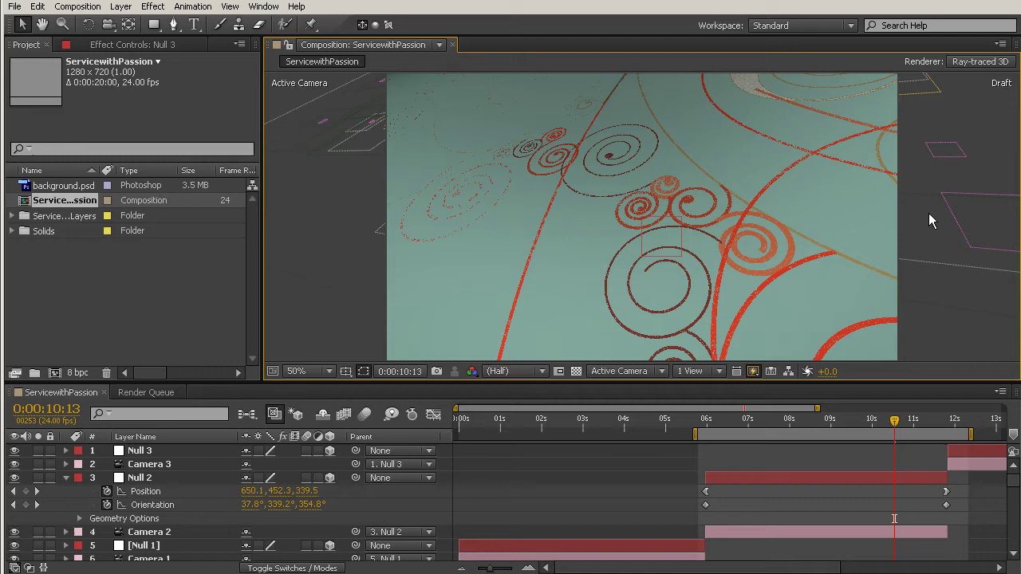
Compare the Fast Draft and Wireframe previews, then return to Draft.
click(754, 371)
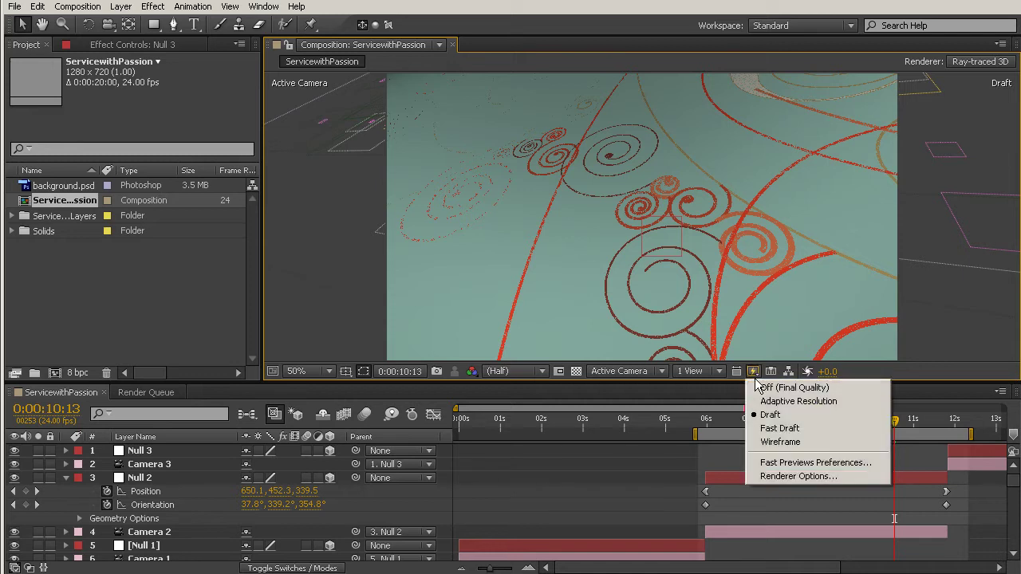
click(785, 429)
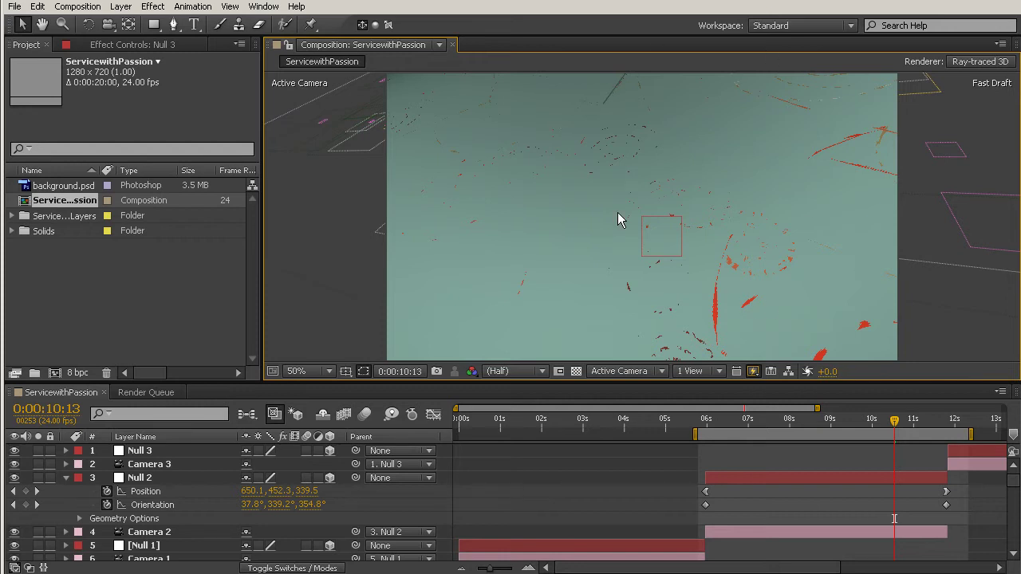
click(753, 371)
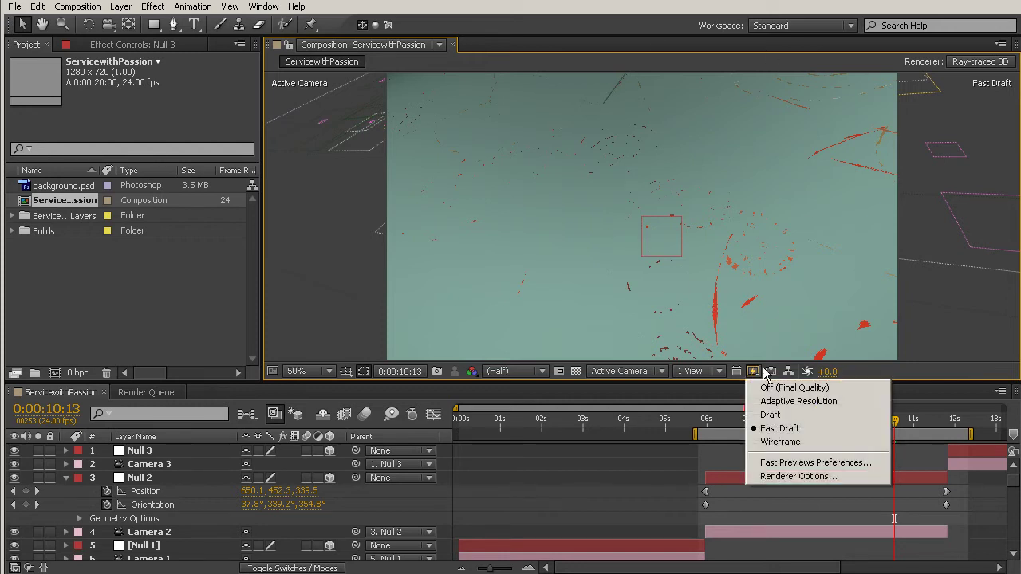
click(792, 443)
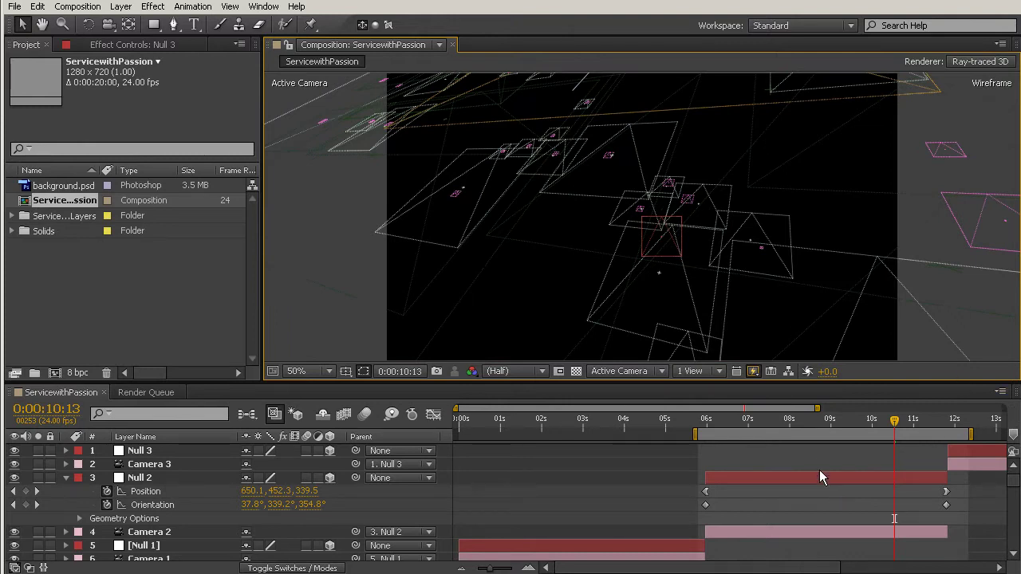
click(756, 372)
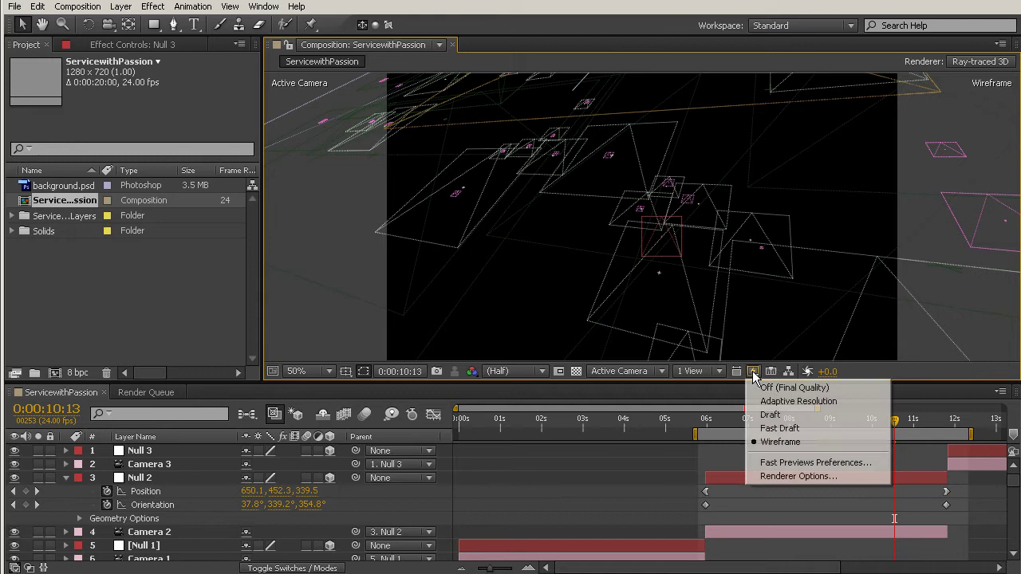
click(790, 428)
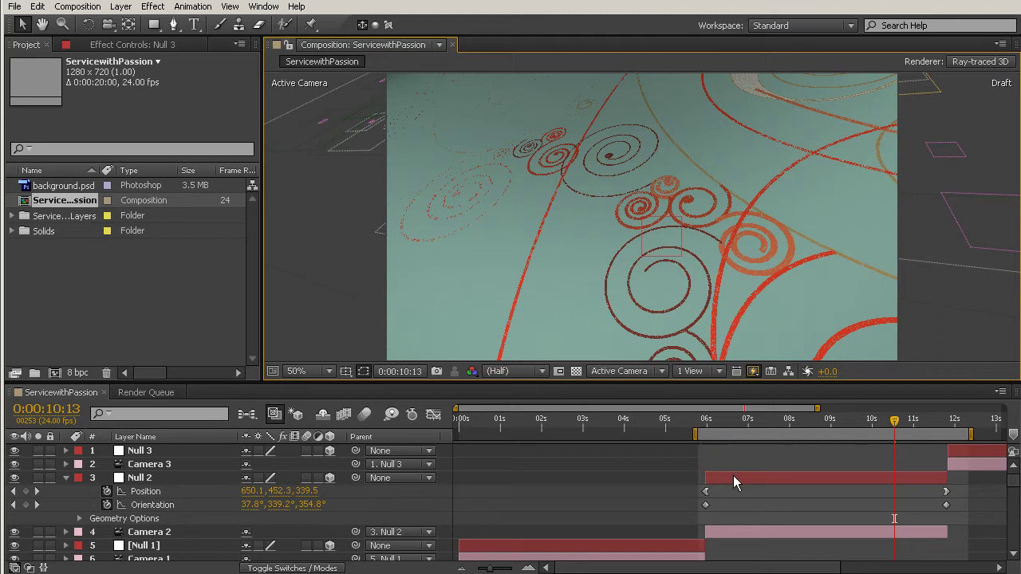
click(755, 373)
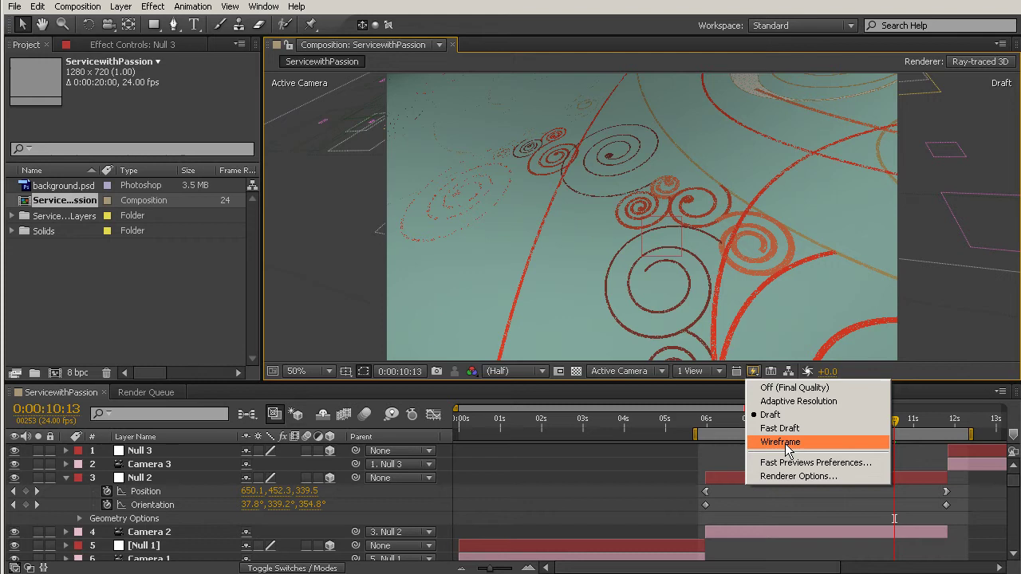
Keep Draft, collapse Null 2's properties and unlock layers 9 to 11.
click(922, 404)
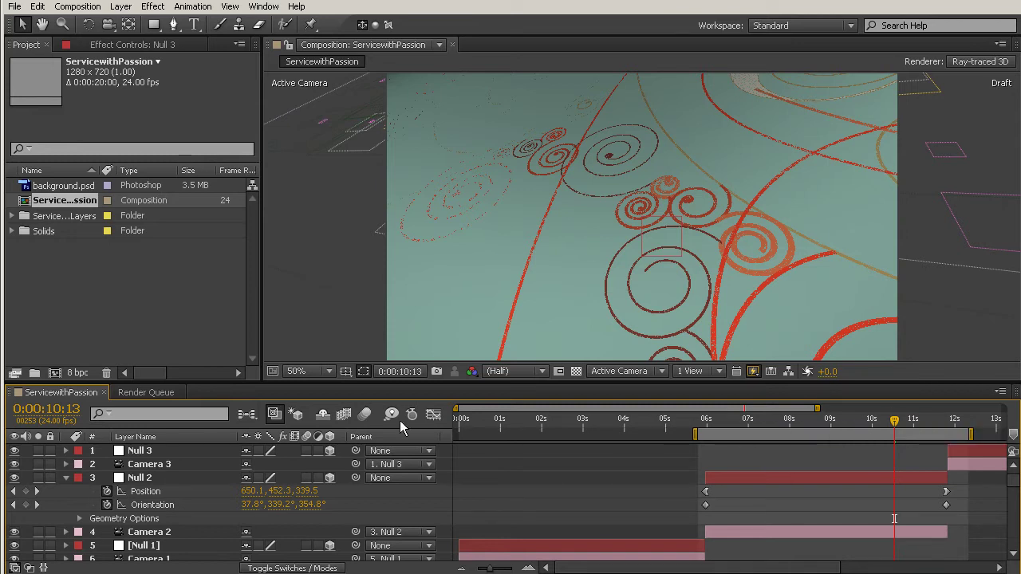
click(65, 478)
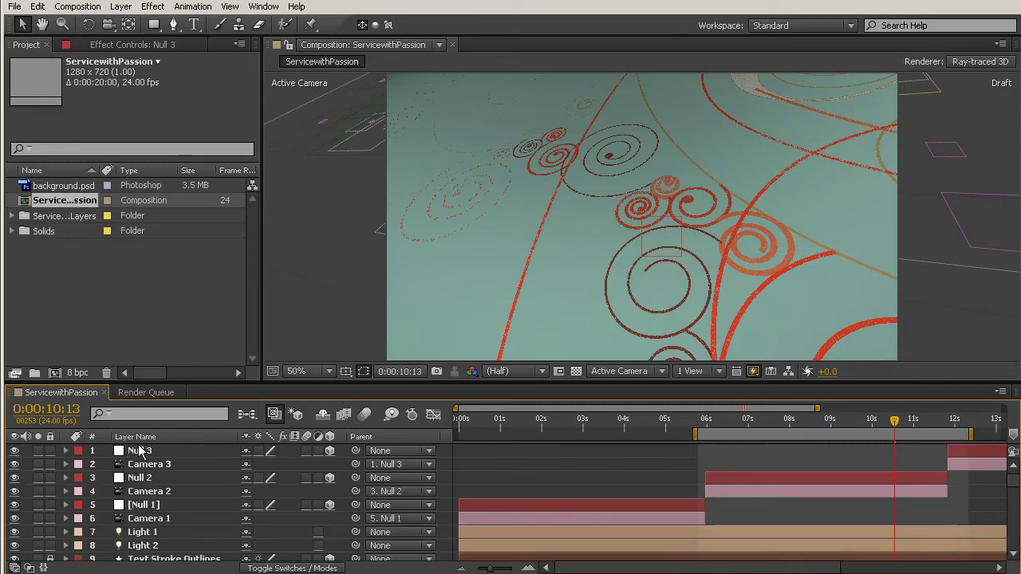
drag(52, 450, 53, 546)
scroll(195, 505, down, 1)
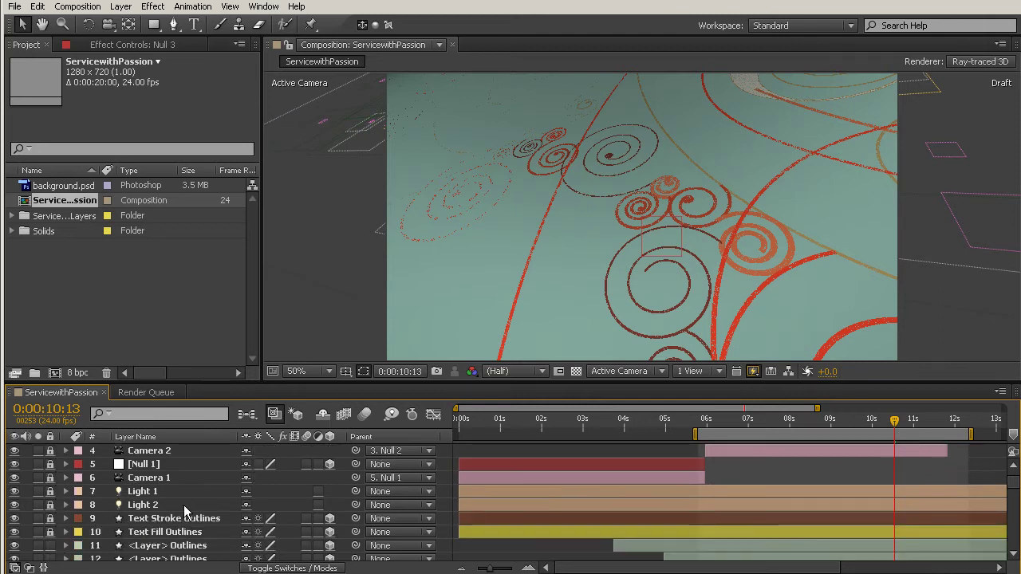
drag(49, 518, 50, 546)
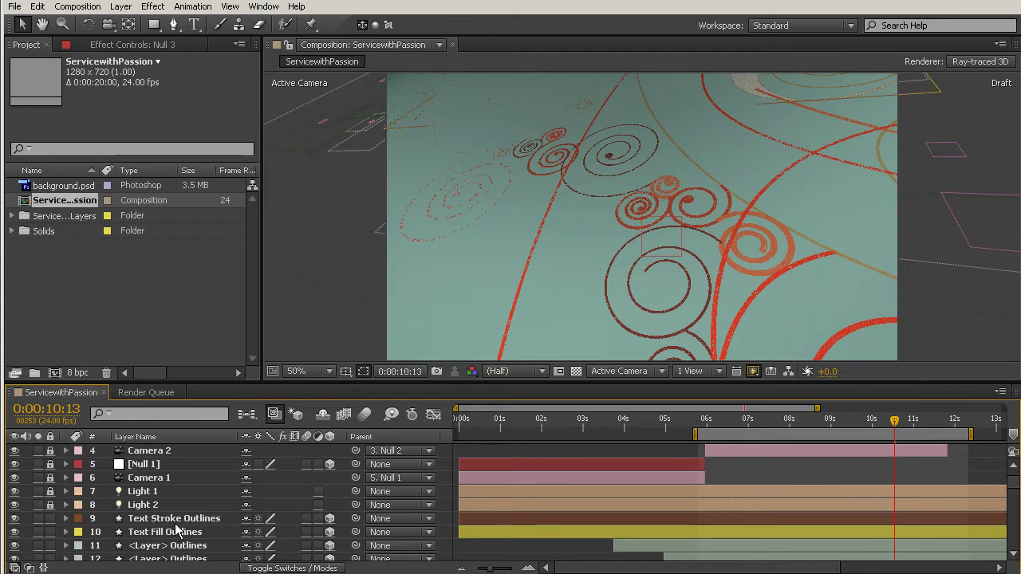
Select the outline layers 120 through 126 at the bottom of the Timeline.
scroll(217, 517, down, 15)
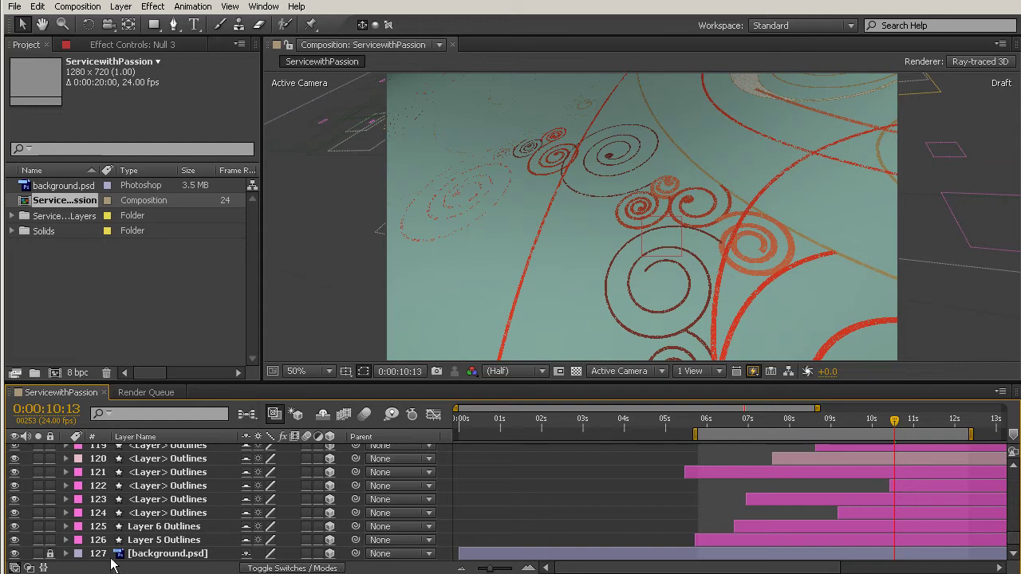
scroll(185, 549, up, 8)
scroll(183, 549, down, 1)
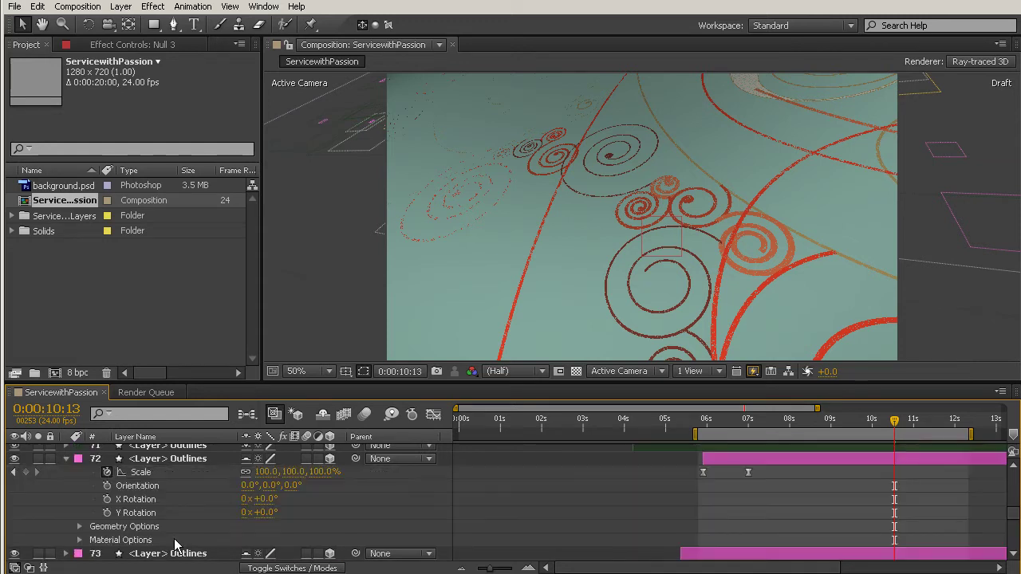
scroll(177, 546, up, 2)
scroll(167, 495, up, 6)
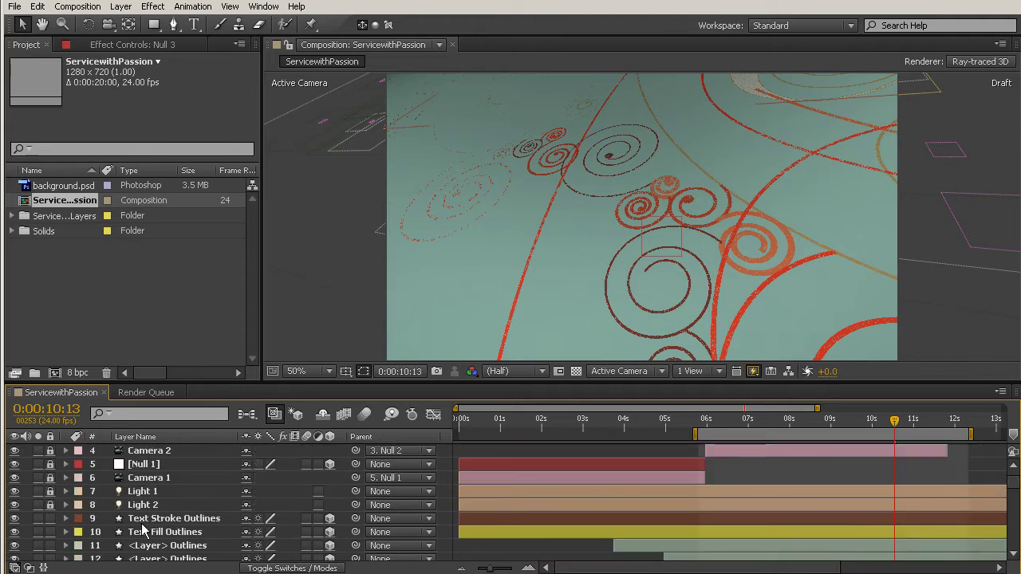
click(138, 519)
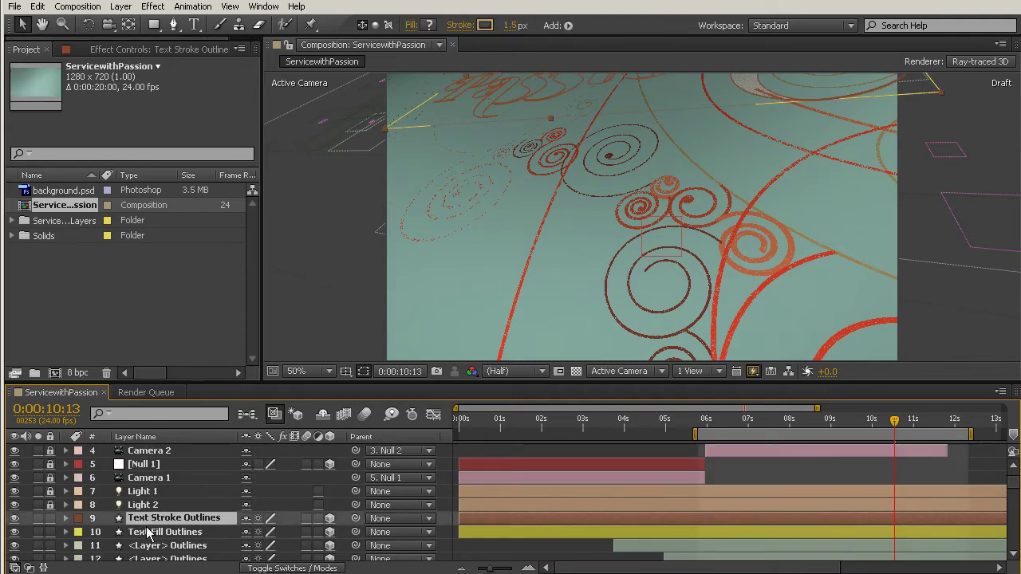
scroll(167, 527, down, 15)
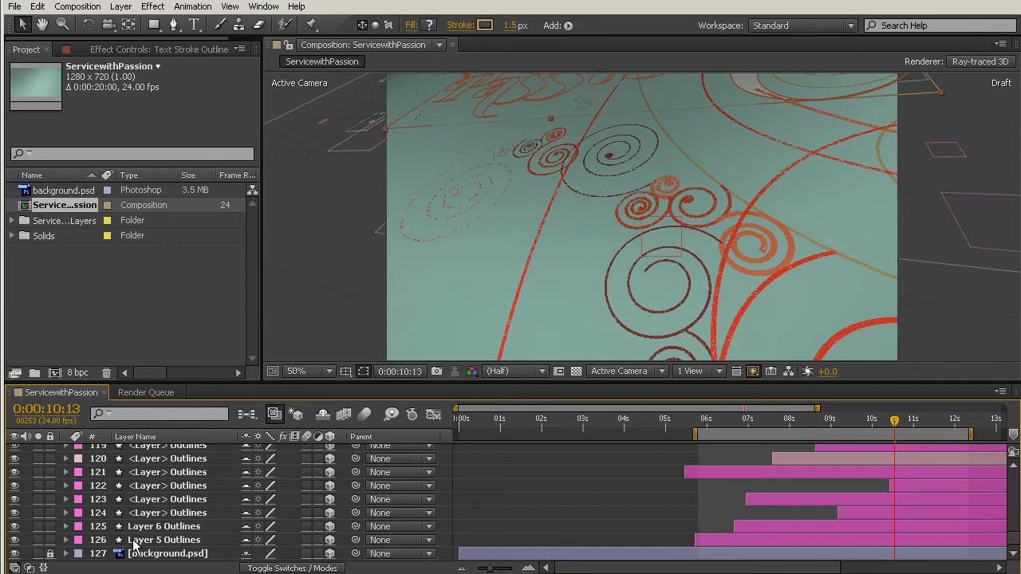
shift+click(150, 541)
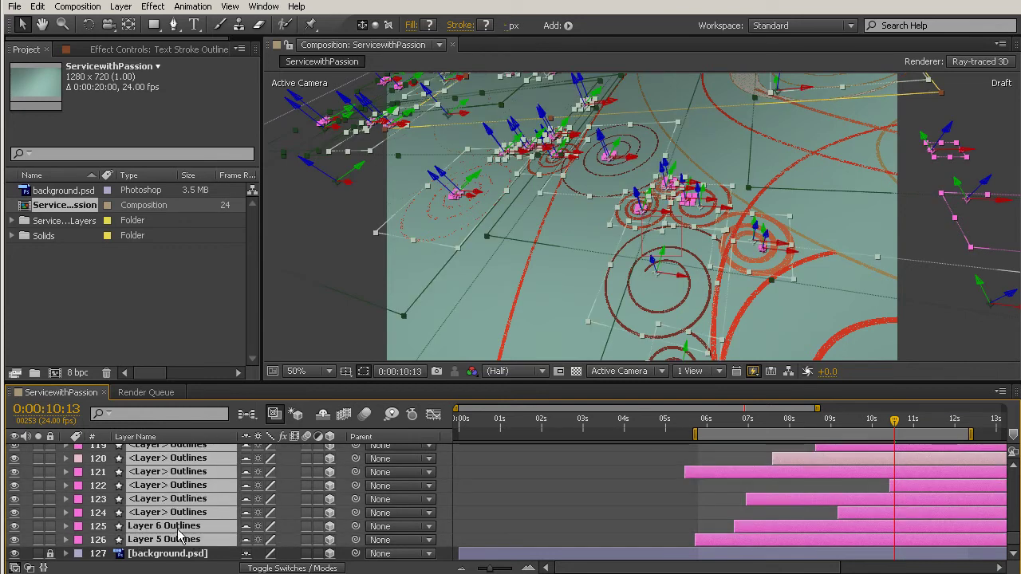
Expand Geometry Options on layers 120–126 and set their Extrusion Depth to 90.
click(67, 460)
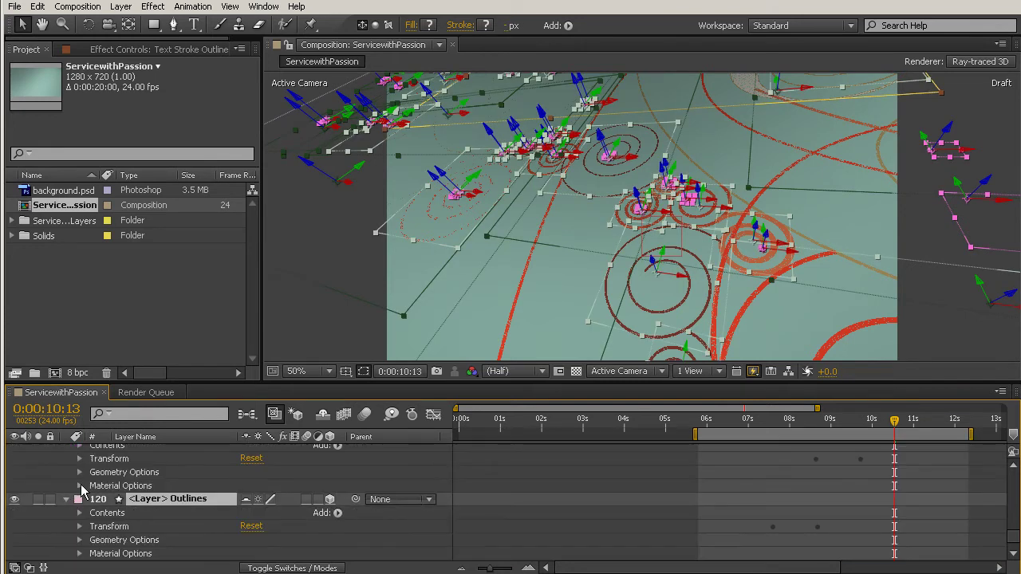
scroll(84, 491, down, 1)
click(79, 500)
scroll(160, 511, down, 1)
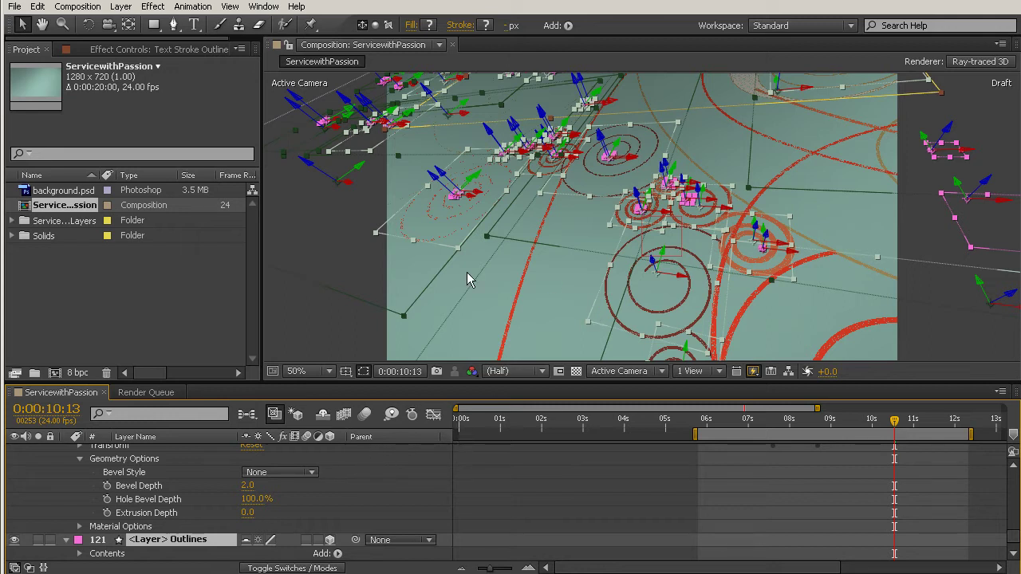
click(248, 513)
text(90)
click(341, 512)
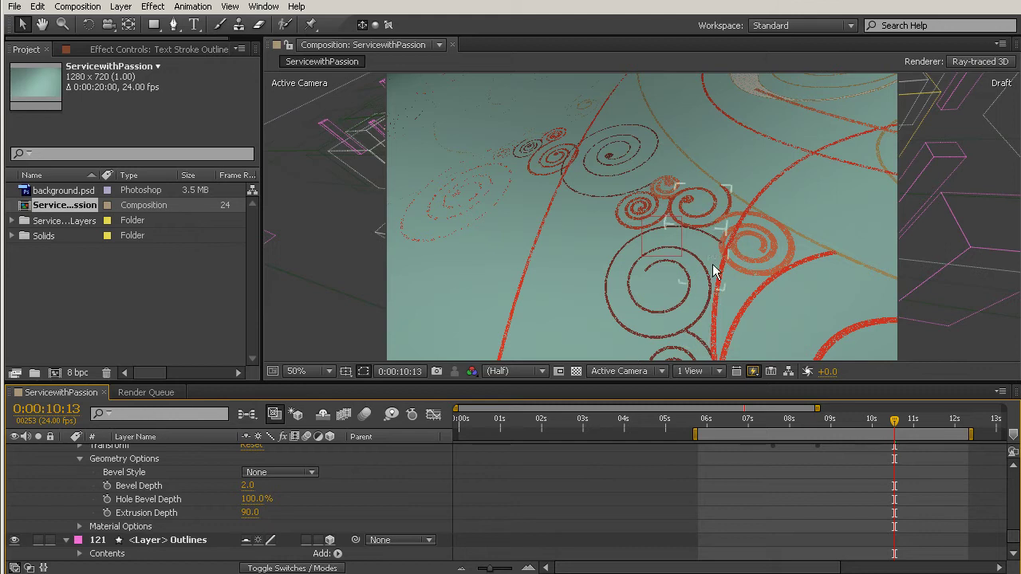
click(732, 287)
Reveal background.psd's Position and enter 80 as its Z value.
scroll(196, 493, down, 5)
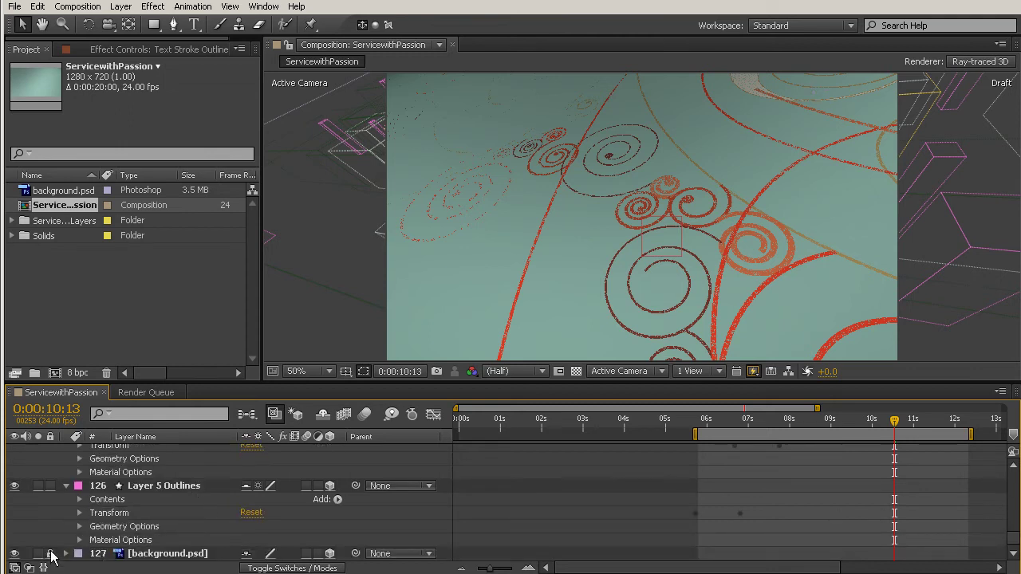
click(169, 556)
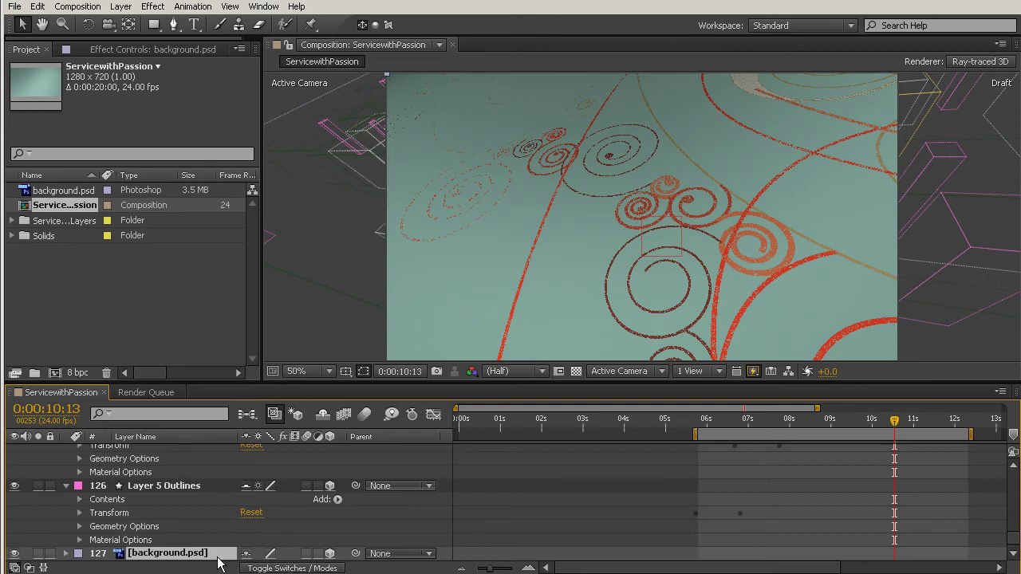
key(p)
click(301, 553)
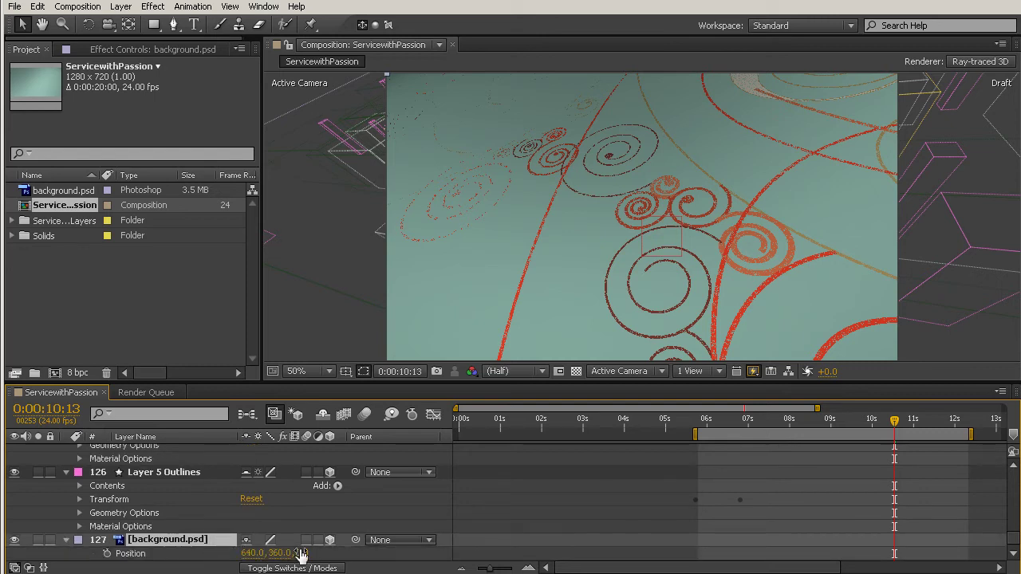
text(0)
text(80)
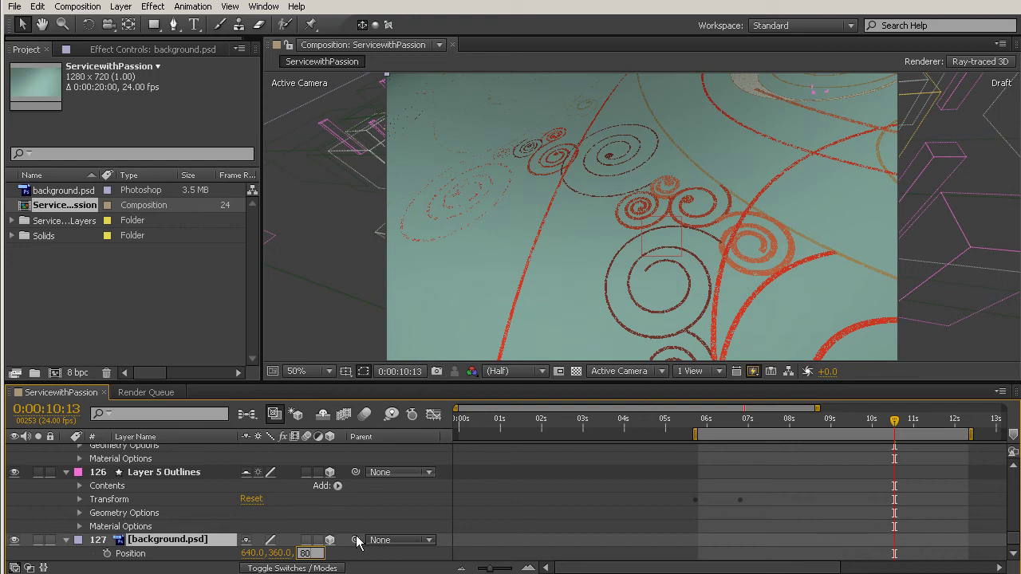
Commit Z 80, move to 0:00:03:03, and zoom the timeline out to all 20 seconds.
click(501, 549)
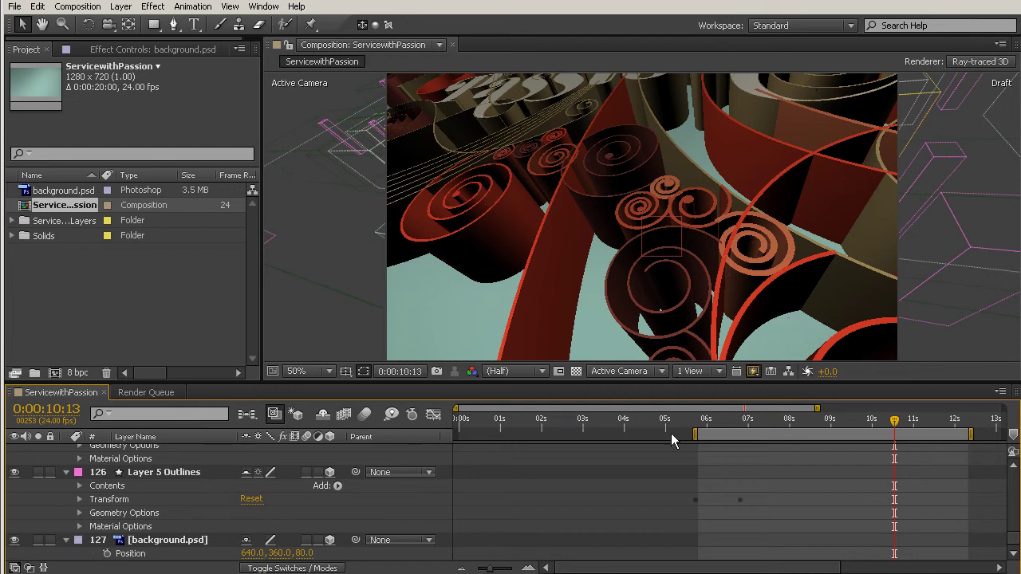
click(589, 427)
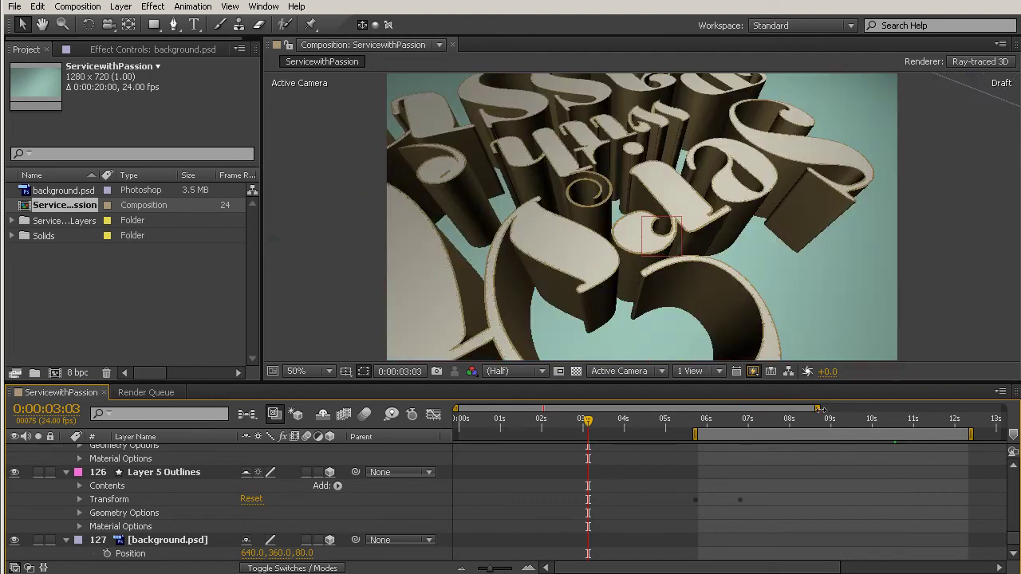
drag(818, 408, 1006, 409)
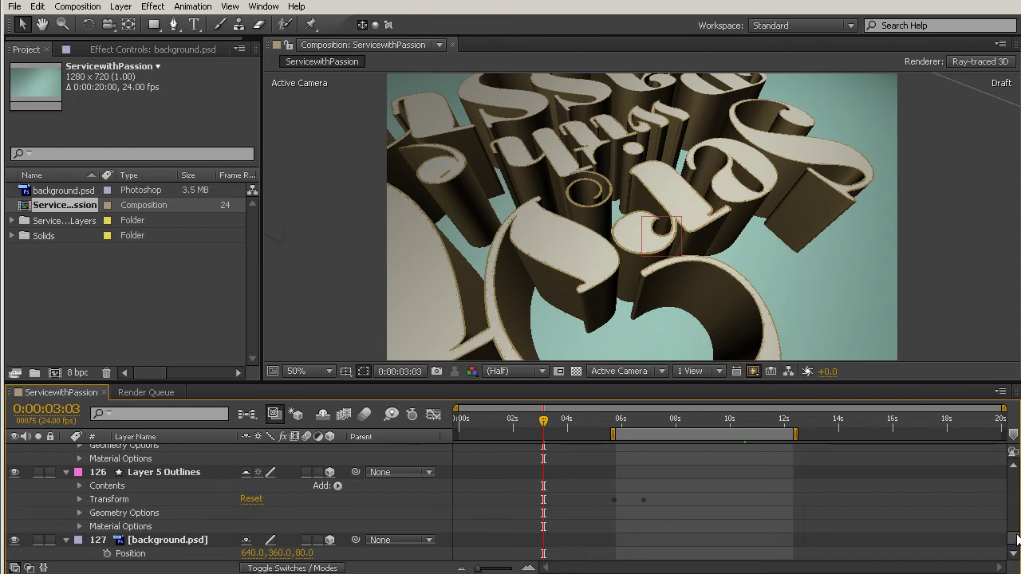
drag(1014, 539, 1017, 466)
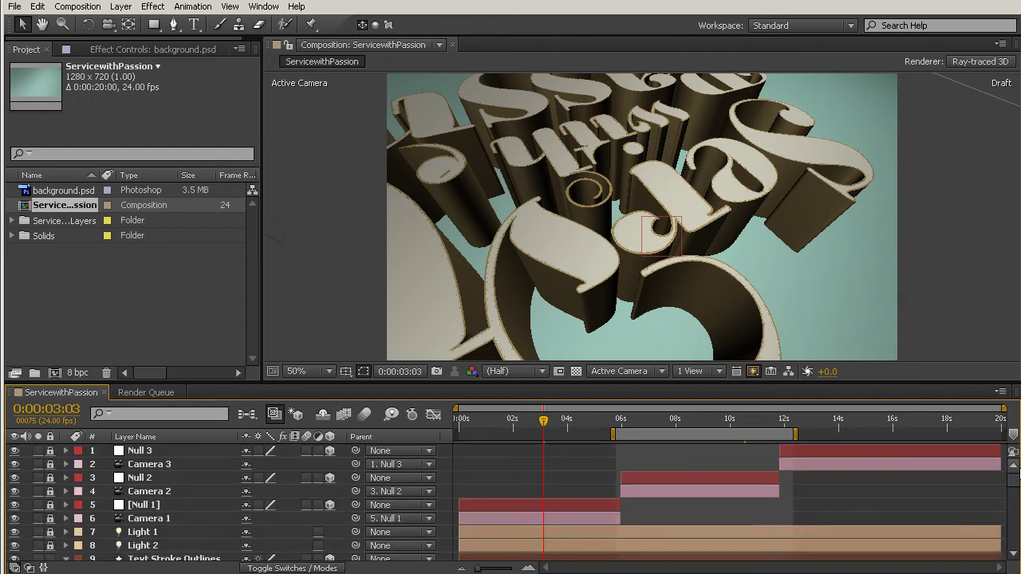
Set Group 11's Stroke Width to 1.0 on the Text Stroke Outlines layer.
click(1014, 553)
click(1015, 553)
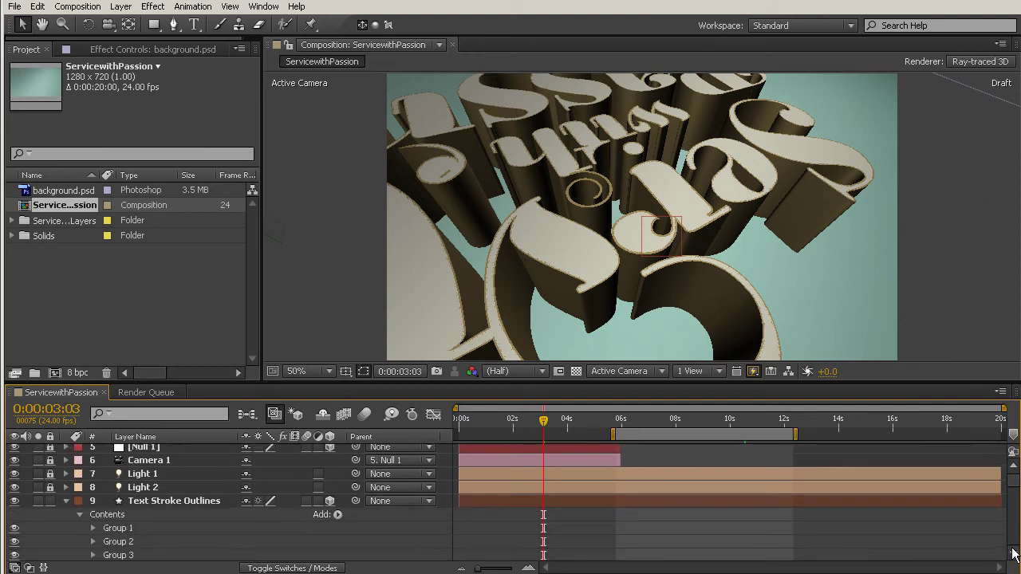
click(173, 466)
scroll(165, 500, down, 5)
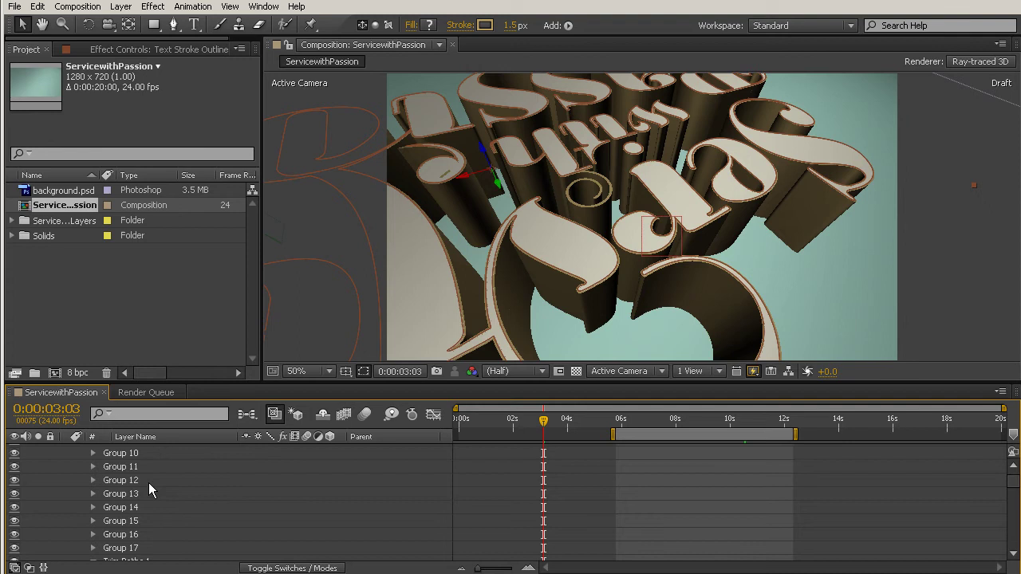
click(93, 467)
click(106, 493)
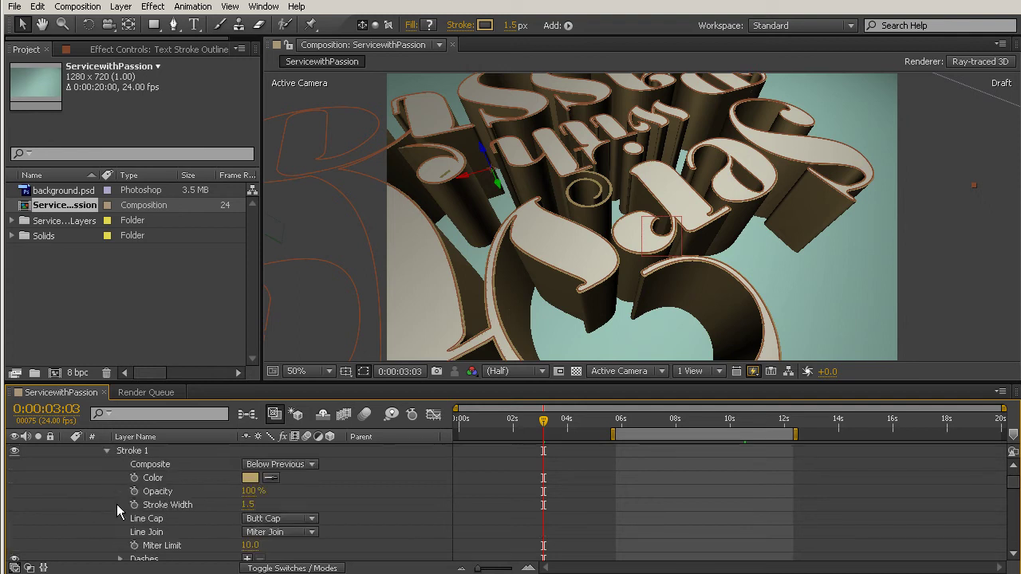
click(248, 505)
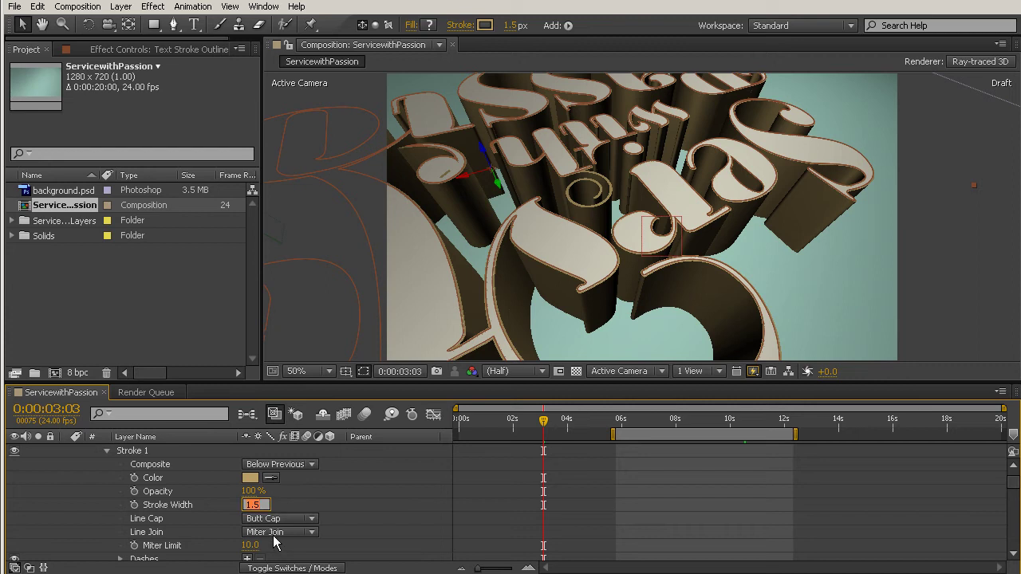
text(1)
key(Return)
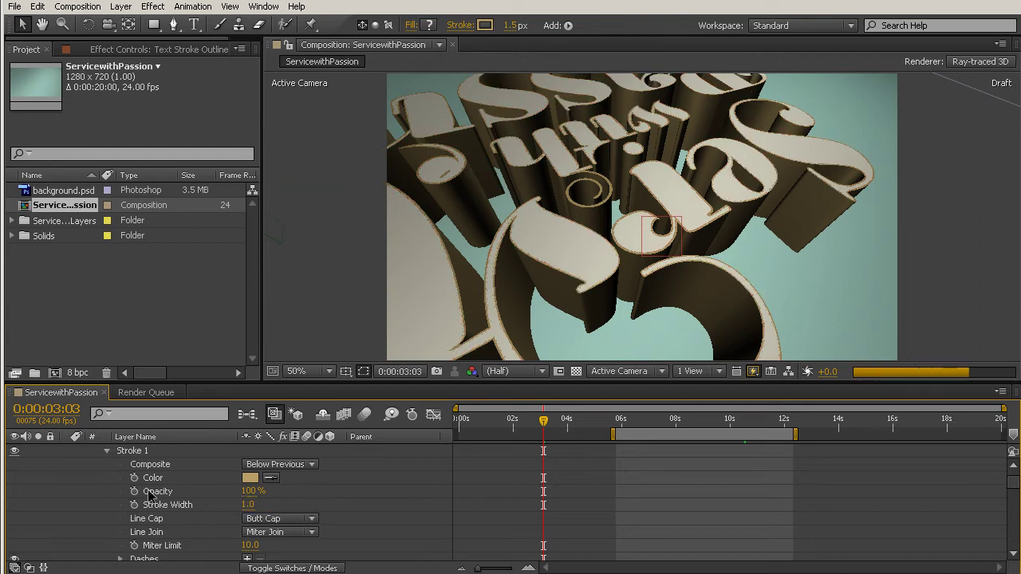
scroll(98, 458, up, 2)
click(93, 464)
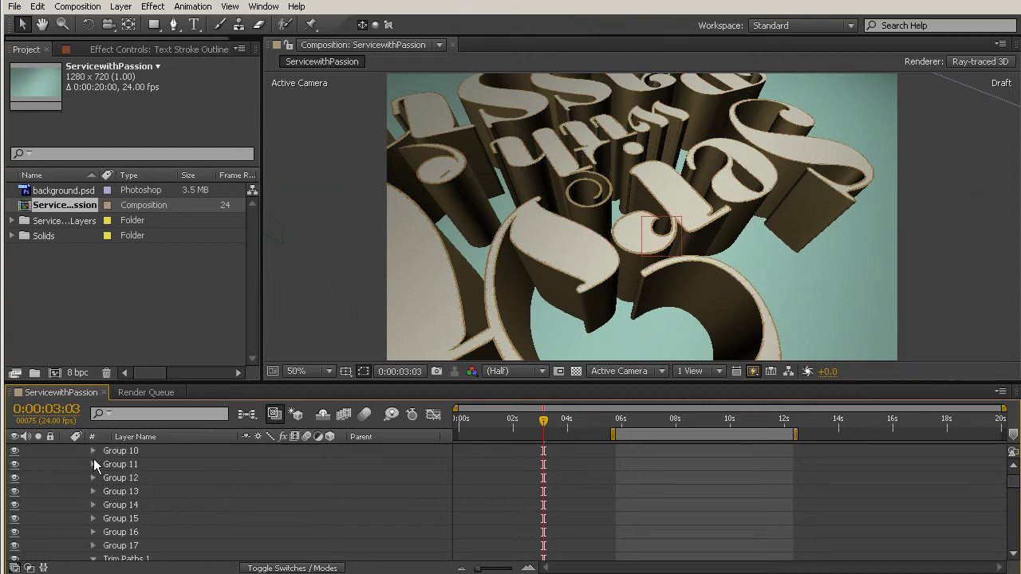
Set Group 10's Stroke Width to 1.0 as well, then collapse it.
click(93, 452)
click(107, 478)
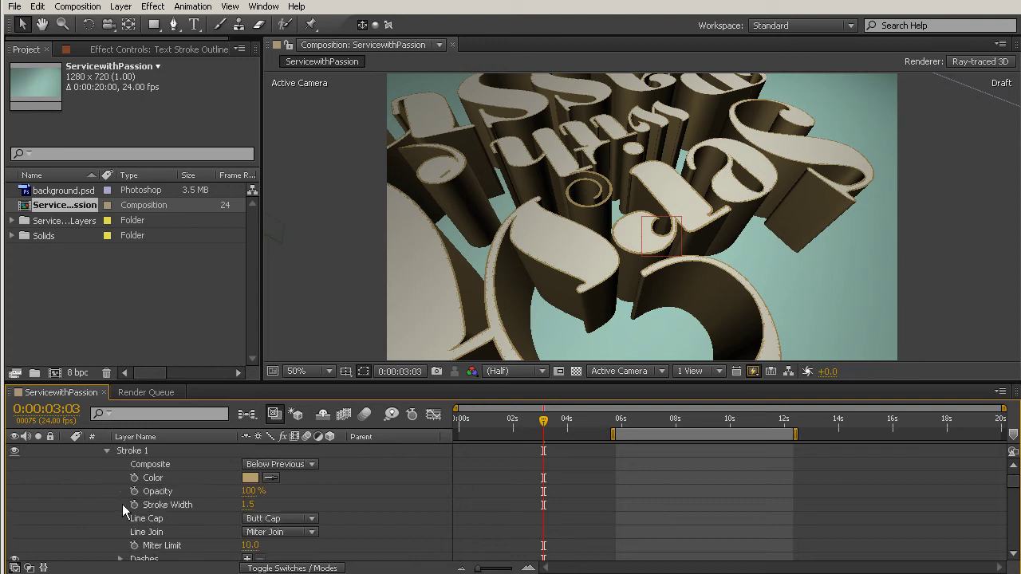
click(254, 505)
text(1)
key(Return)
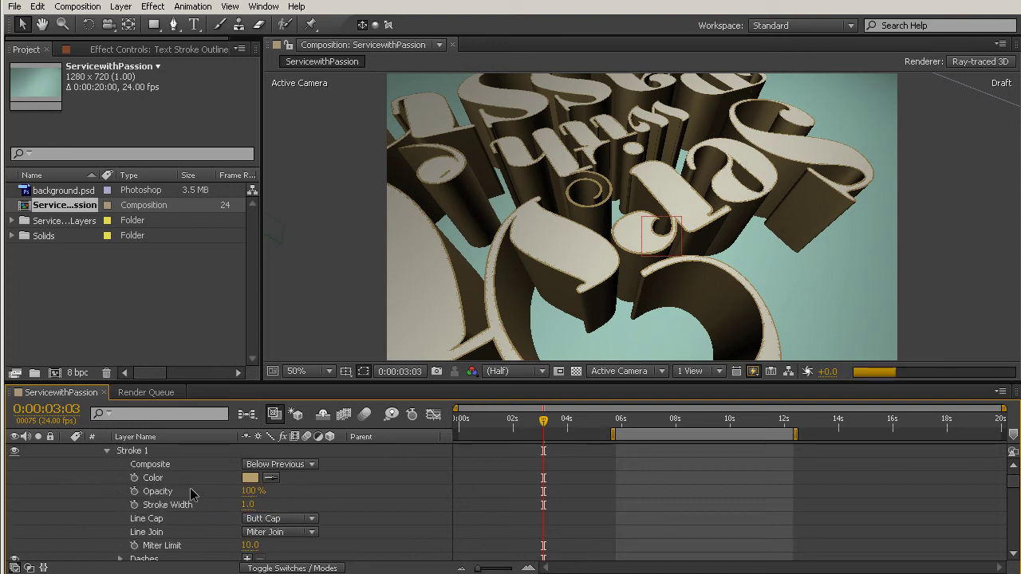
scroll(107, 465, up, 1)
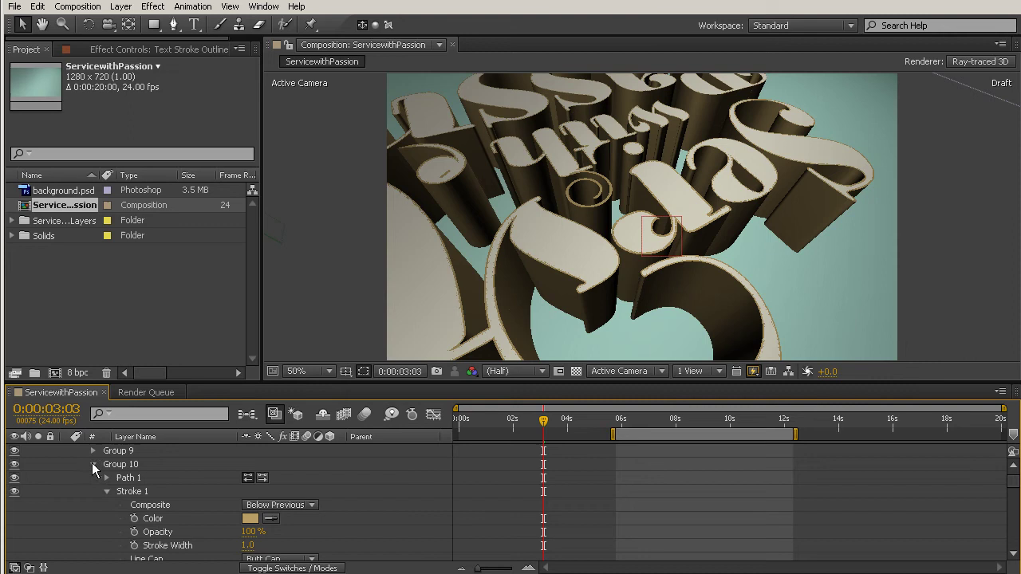
click(93, 464)
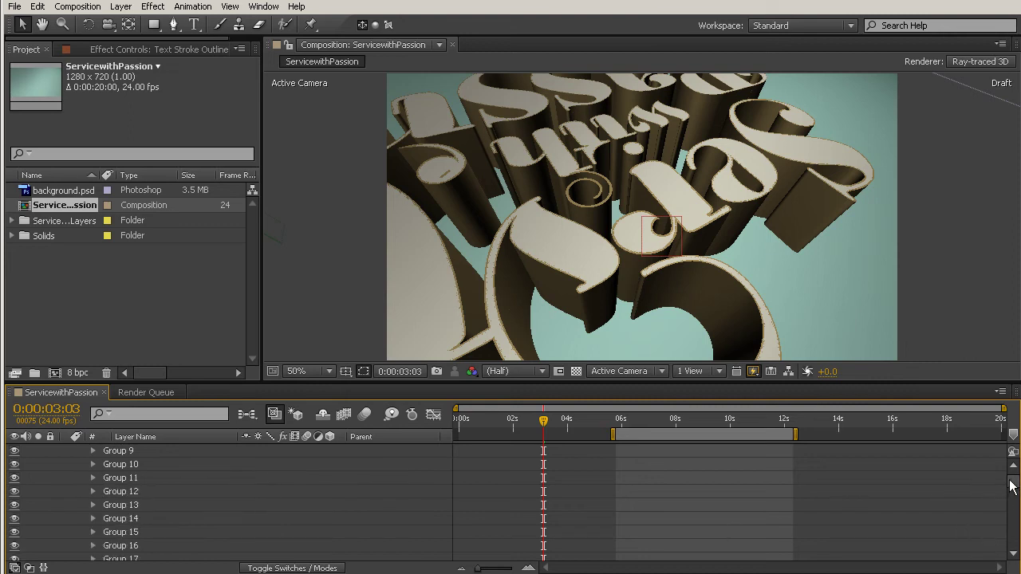
Scroll the Timeline to Text Fill Outlines' Transform and Geometry Options rows.
drag(1013, 487, 1016, 471)
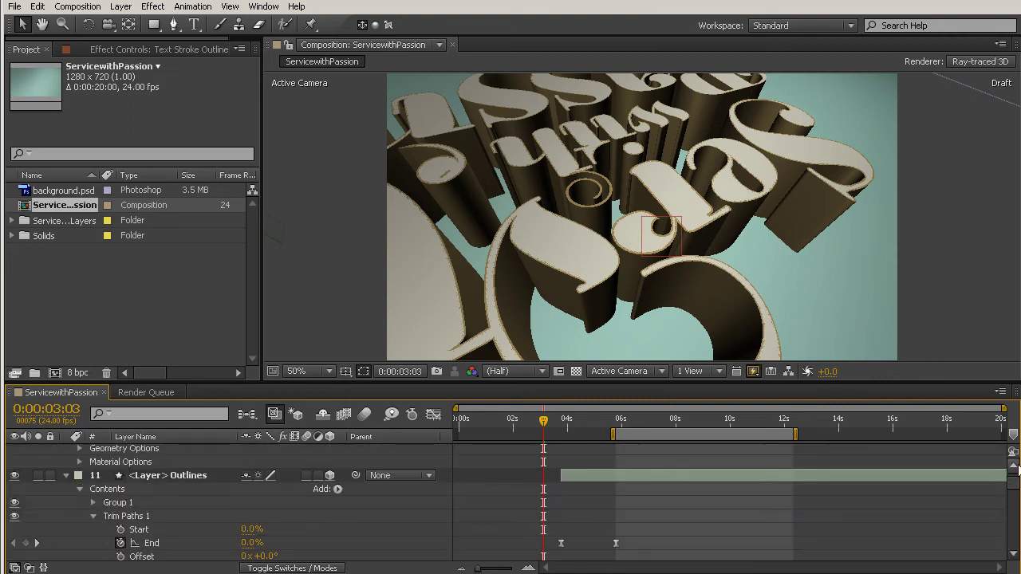
scroll(1019, 471, up, 4)
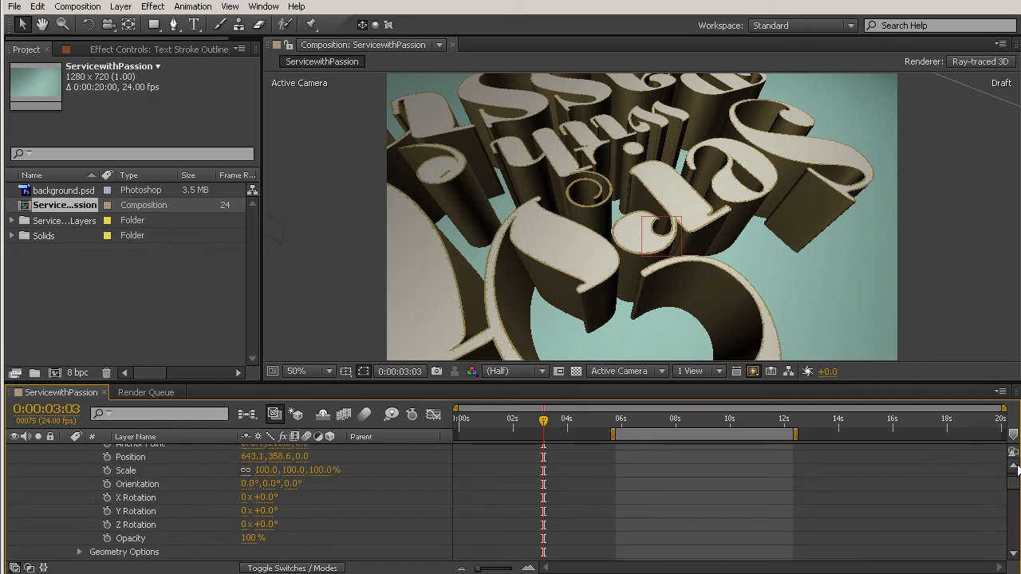
scroll(1019, 471, up, 5)
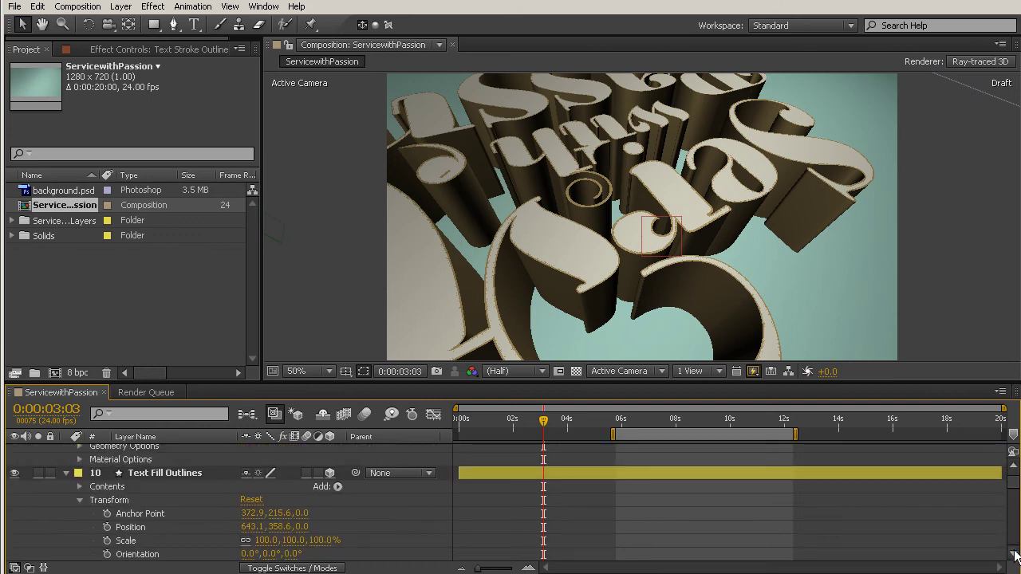
scroll(1016, 556, down, 5)
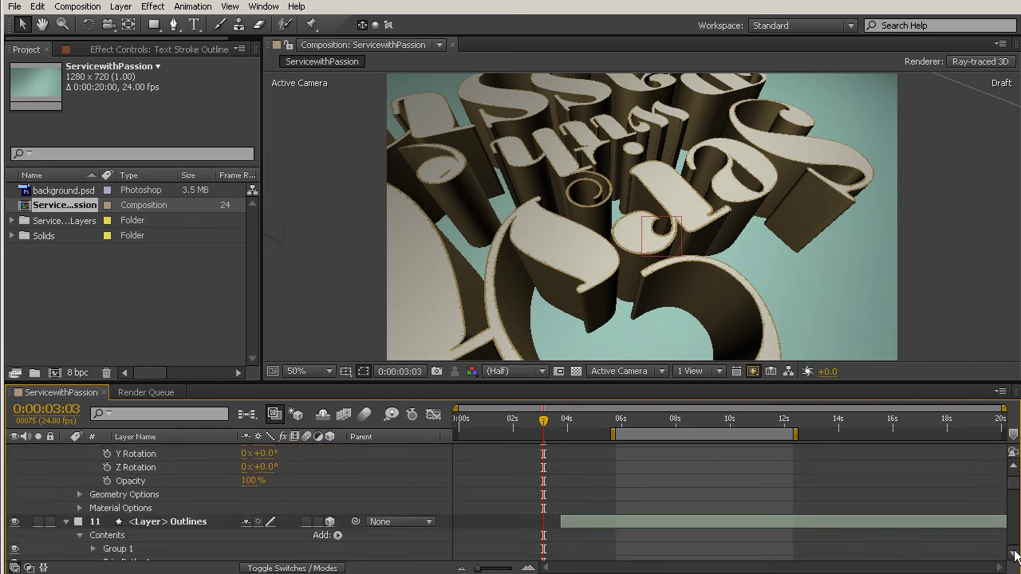
click(1014, 556)
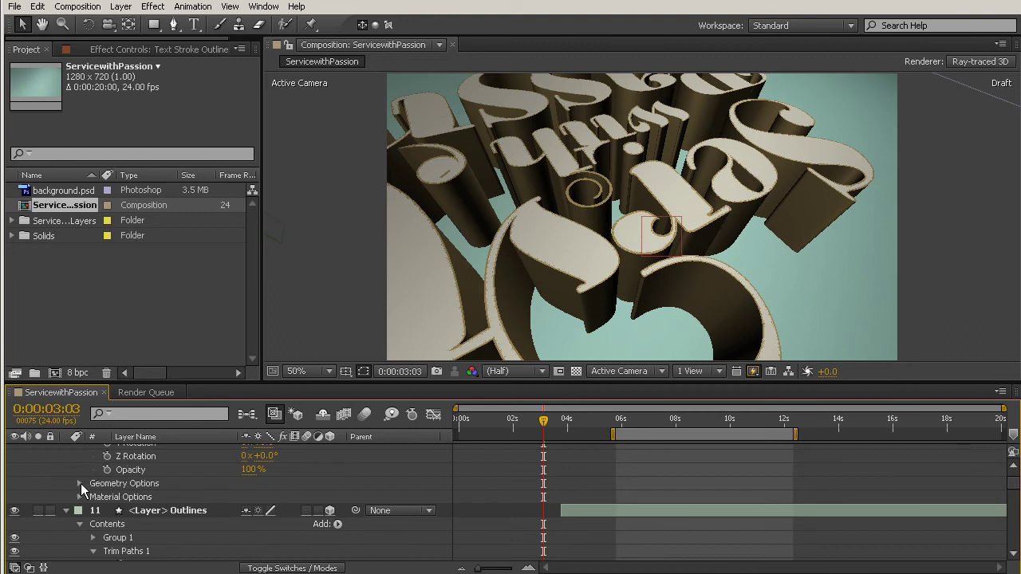
Inspect Text Fill Outlines' bevel settings, then collapse both text outline layers.
click(80, 484)
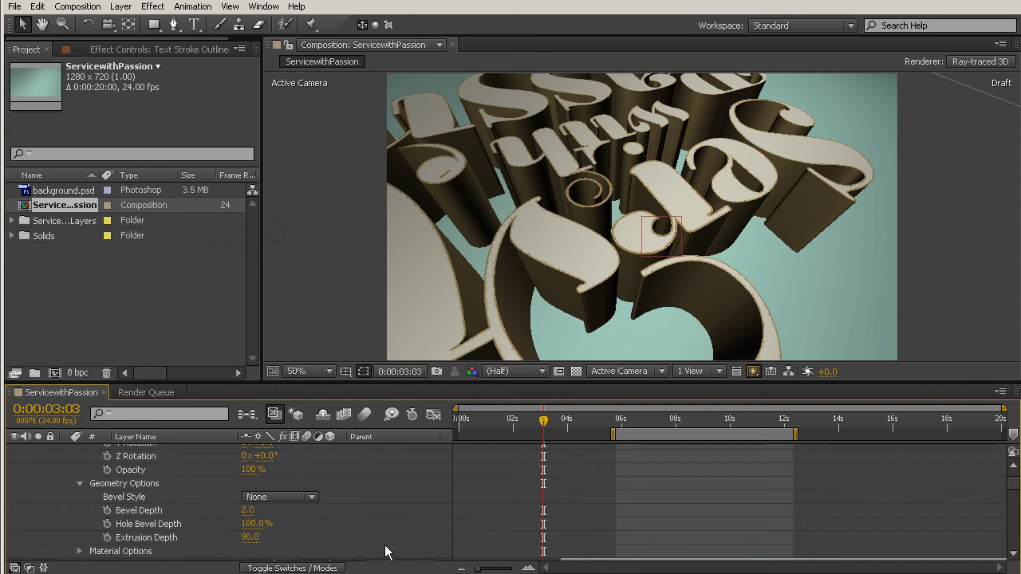
scroll(382, 536, down, 10)
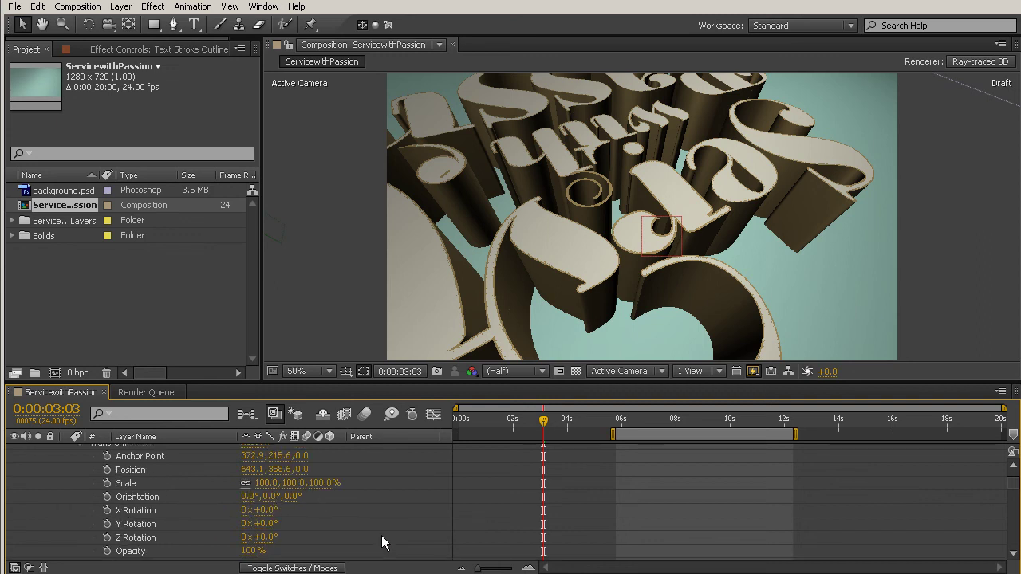
click(67, 498)
scroll(81, 507, up, 6)
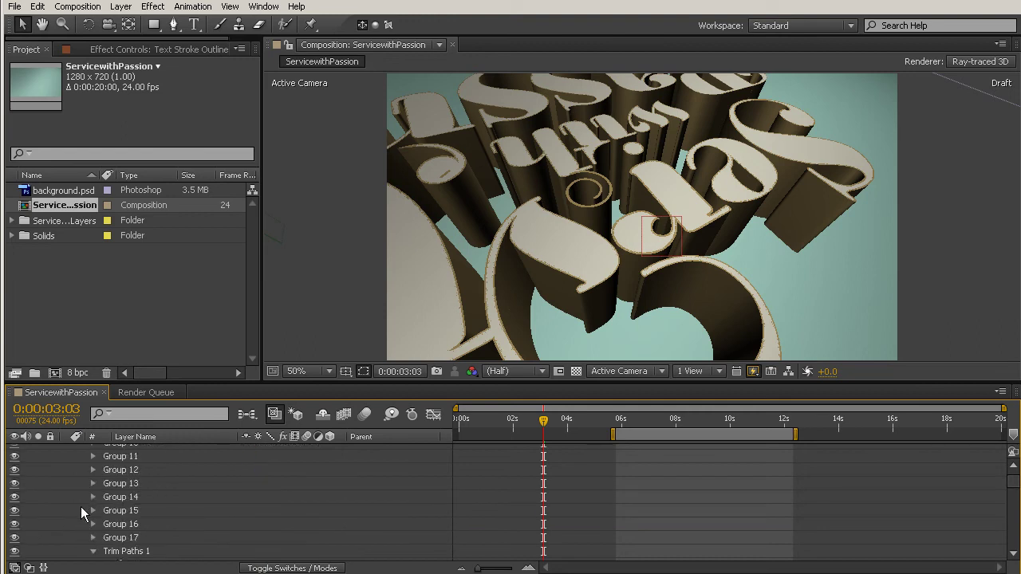
click(66, 456)
Select the first <Layer> Outlines swirl layer and scroll down to Layer 5 Outlines.
click(158, 456)
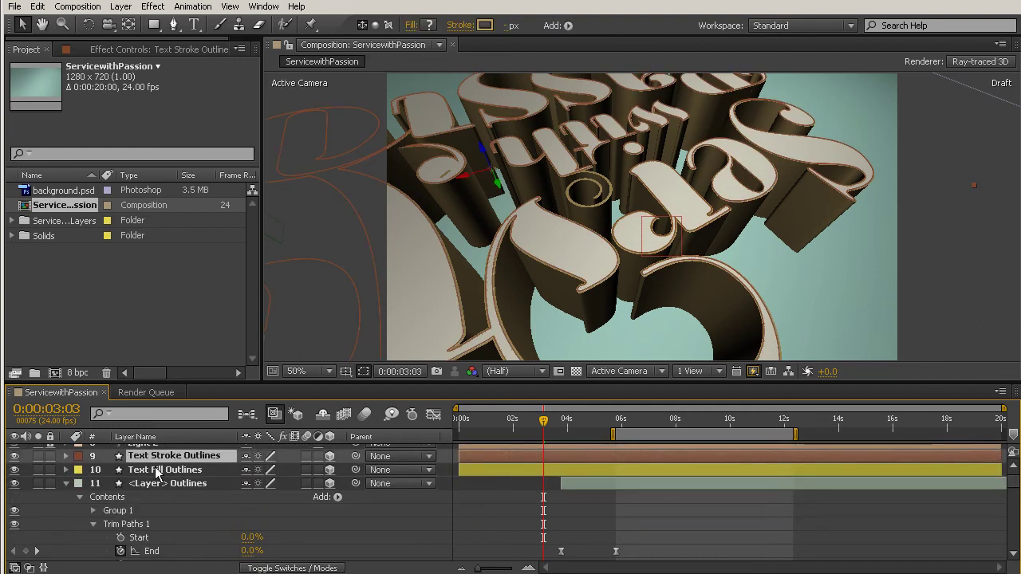
key(ctrl+Down)
click(166, 482)
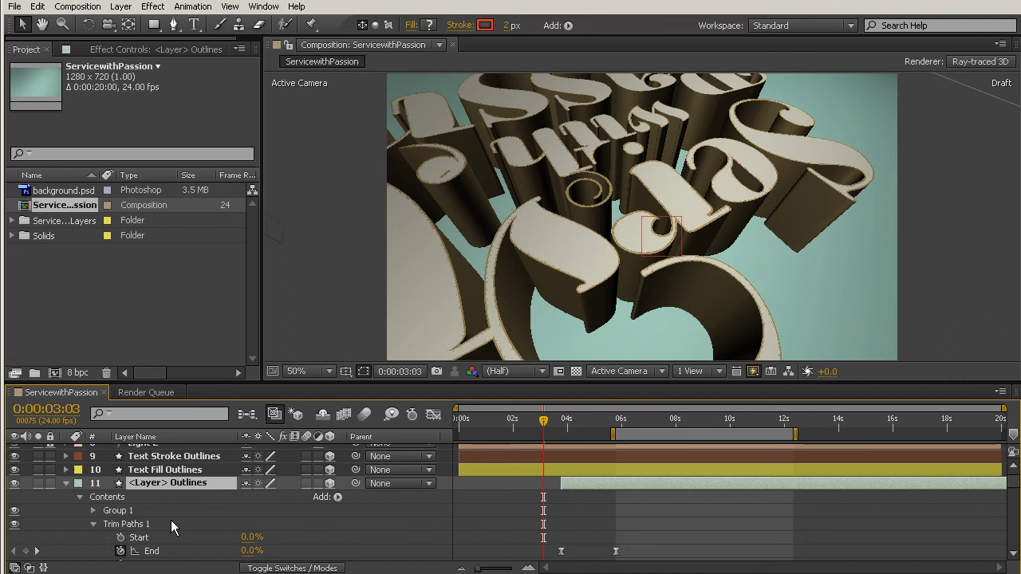
scroll(172, 520, down, 5)
scroll(173, 520, down, 15)
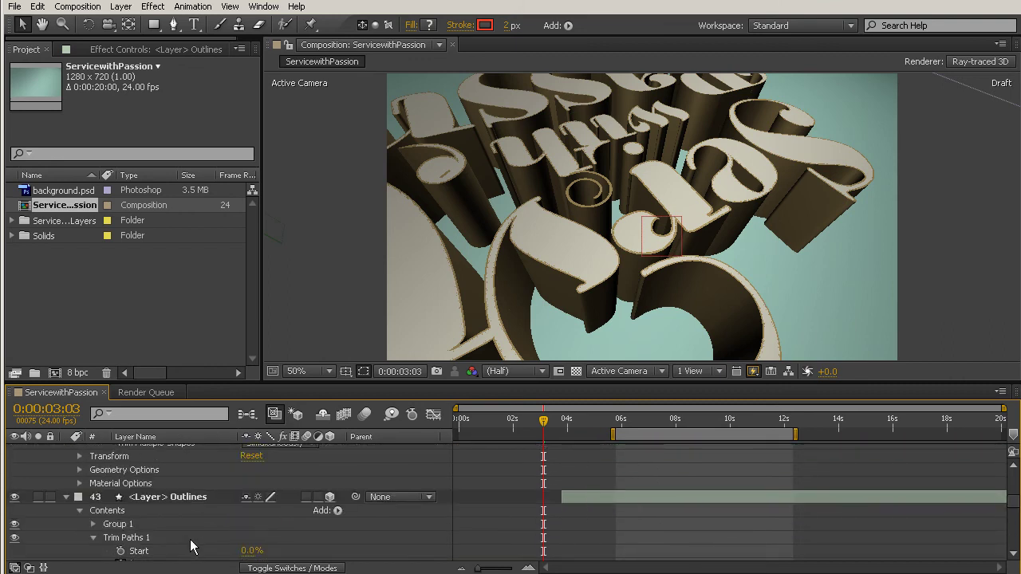
scroll(195, 551, down, 20)
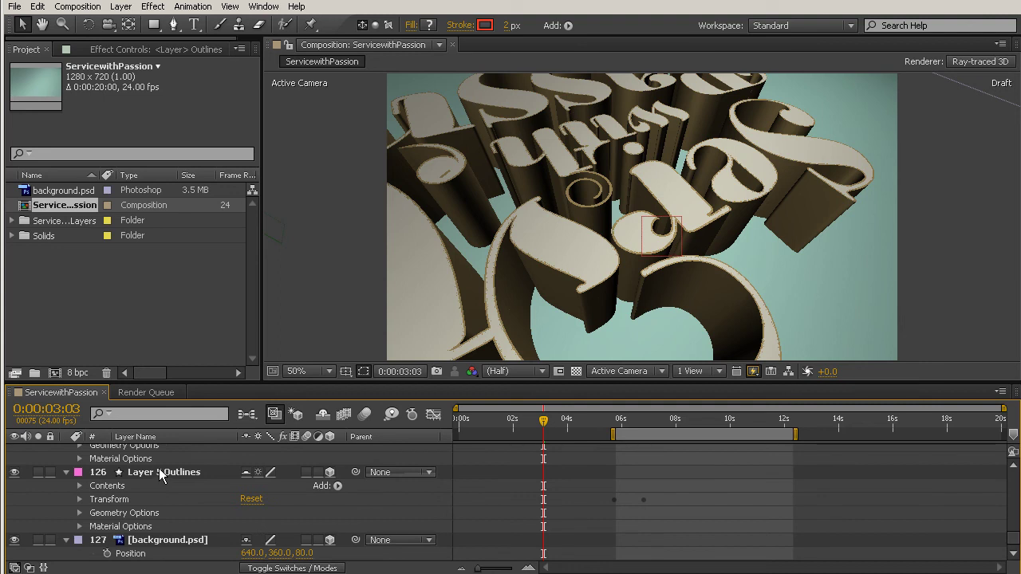
Set Layer 5 Outlines' Bevel Depth to 1.0 and its Bevel Style to Convex.
click(157, 470)
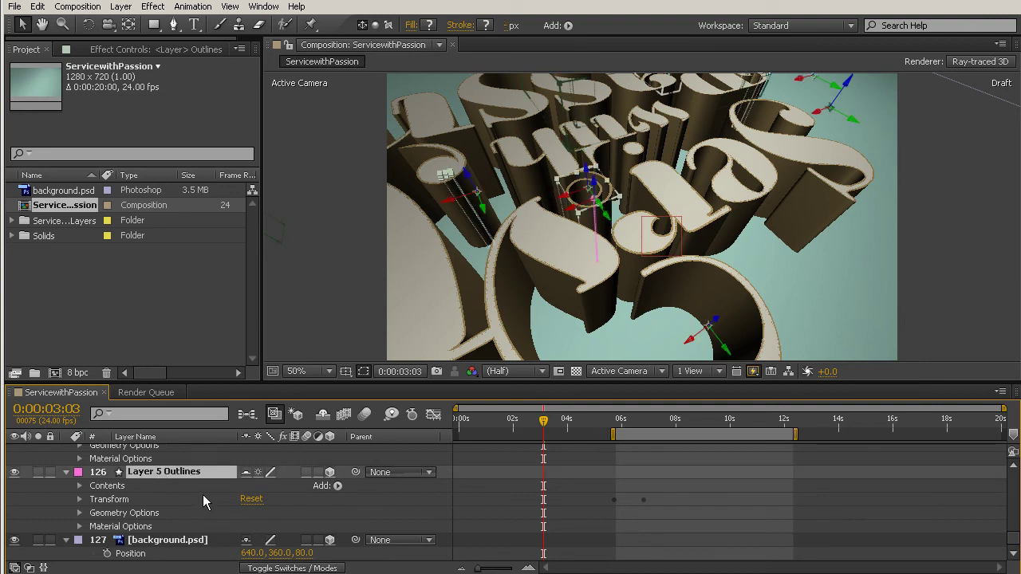
click(80, 513)
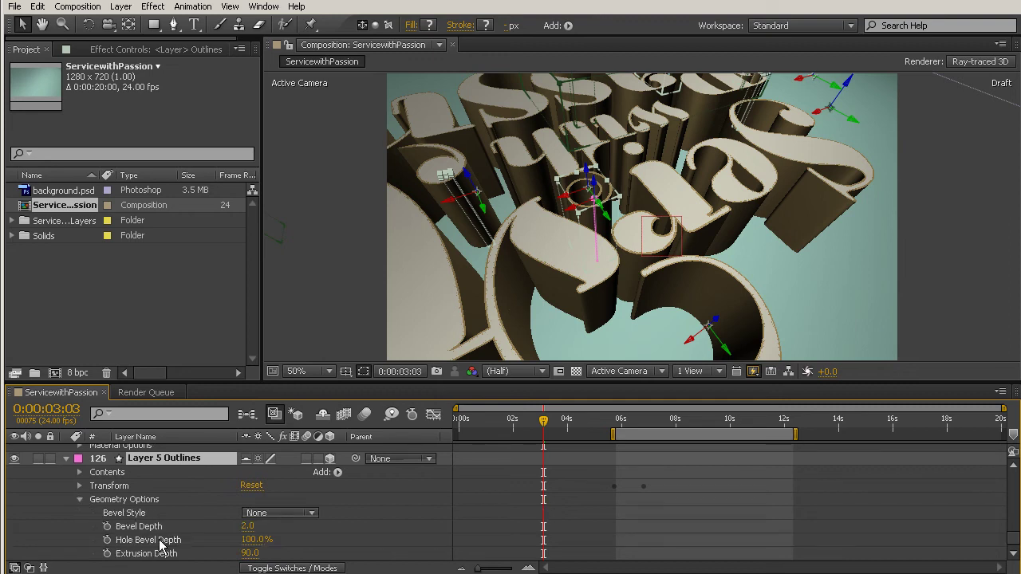
click(248, 527)
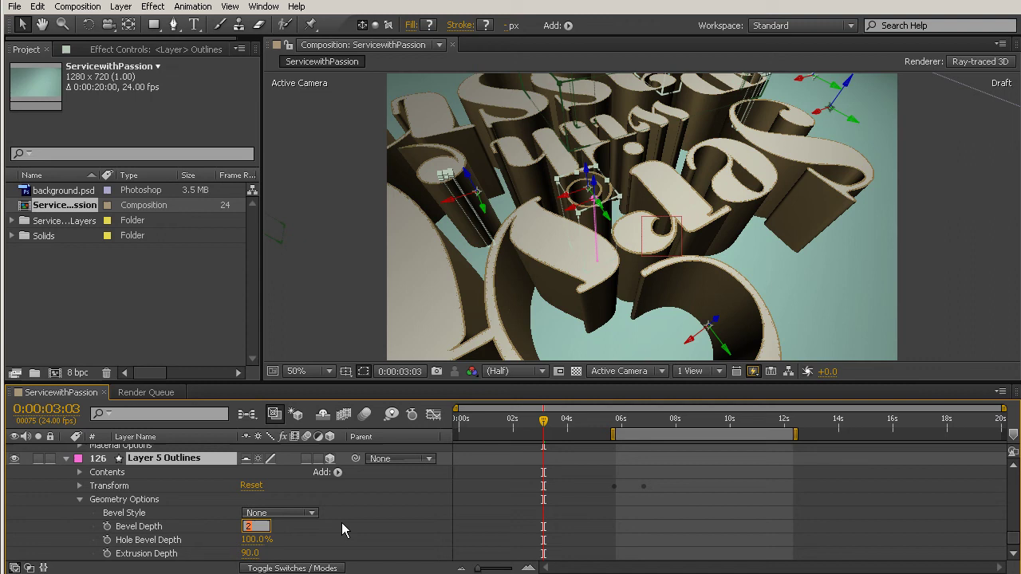
text(1)
click(296, 513)
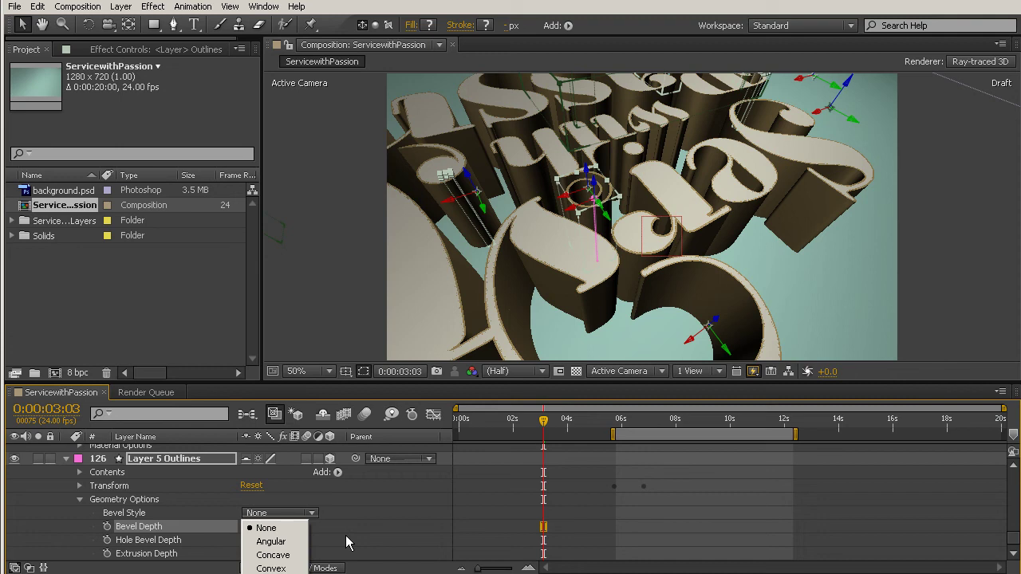
click(268, 568)
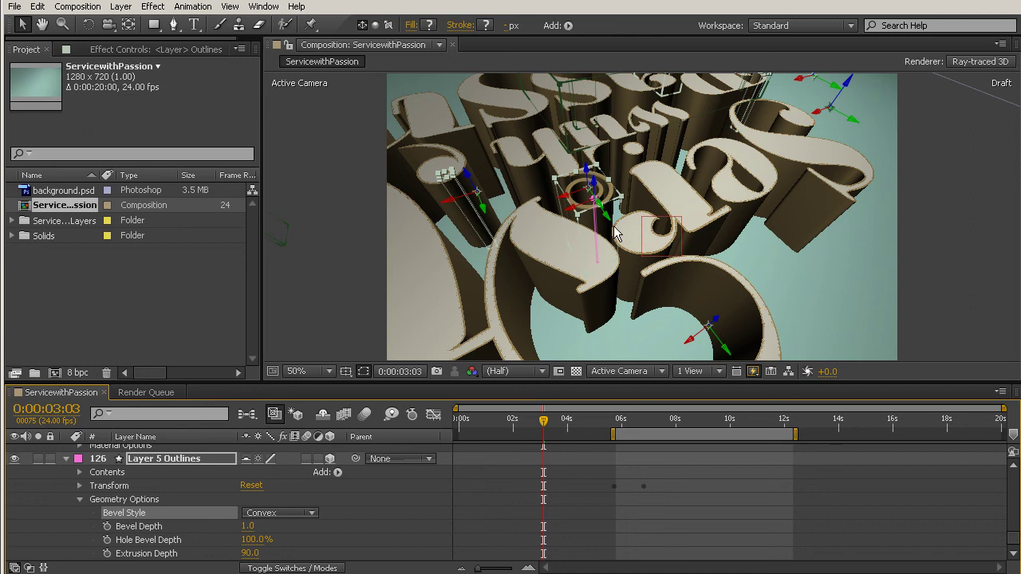
key(period)
key(period)
key(period)
key(period)
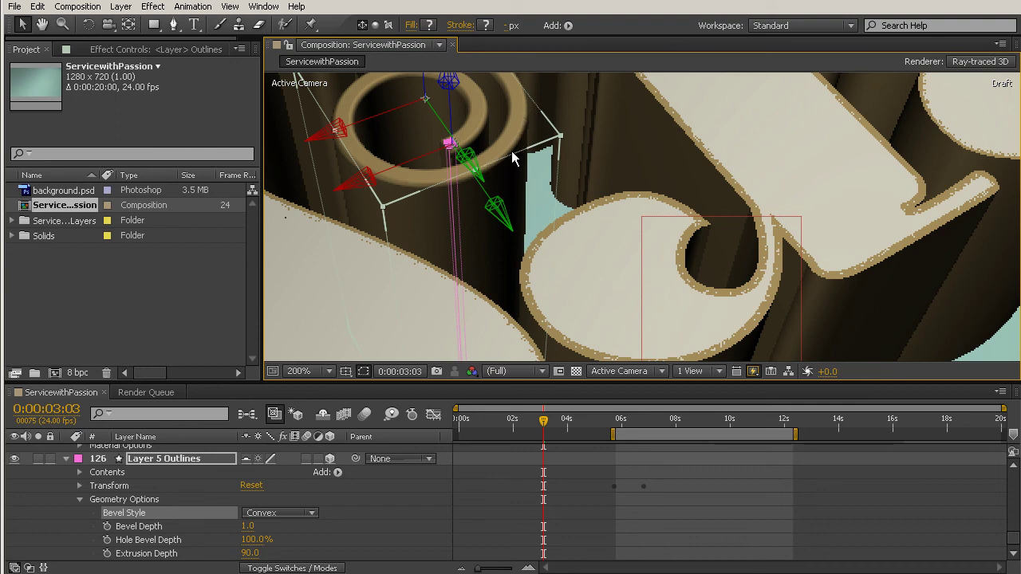
scroll(667, 246, down, 4)
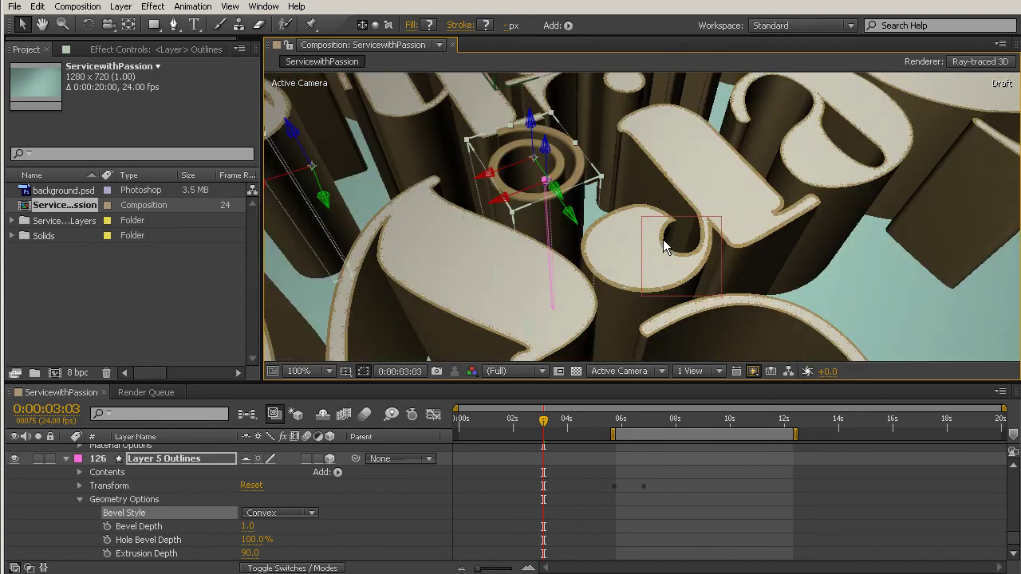
scroll(687, 223, down, 2)
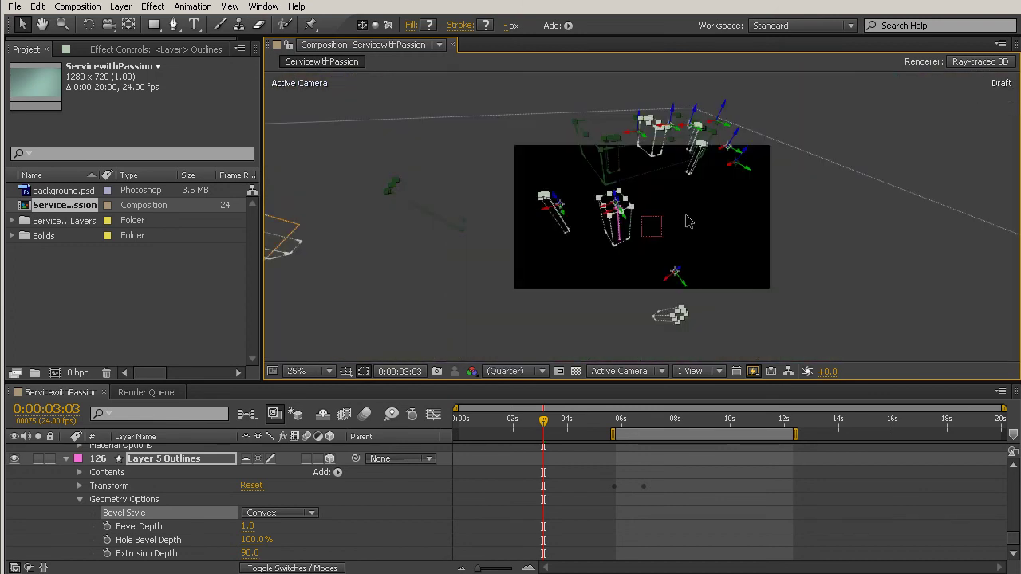
scroll(686, 224, up, 3)
scroll(686, 224, down, 1)
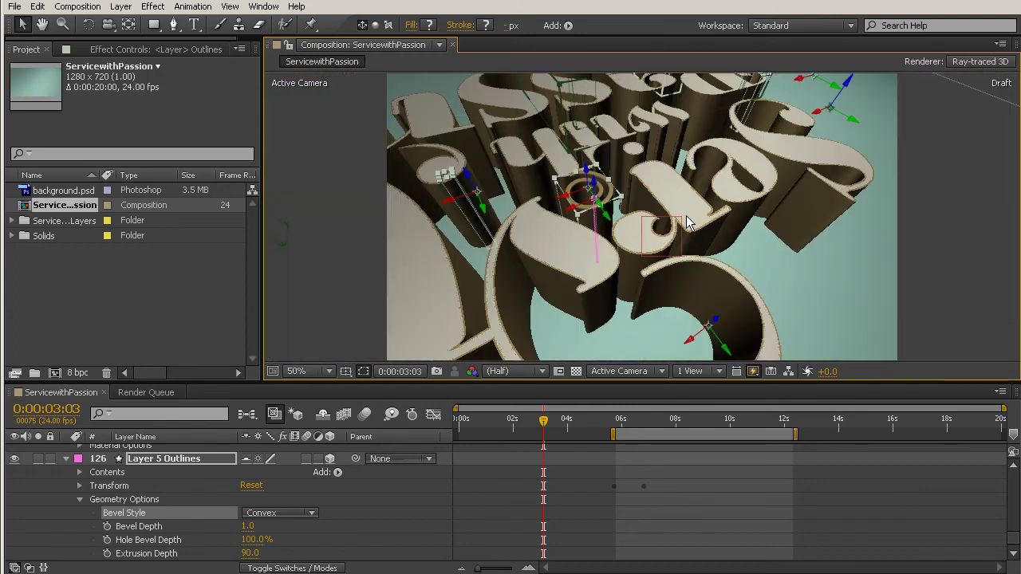